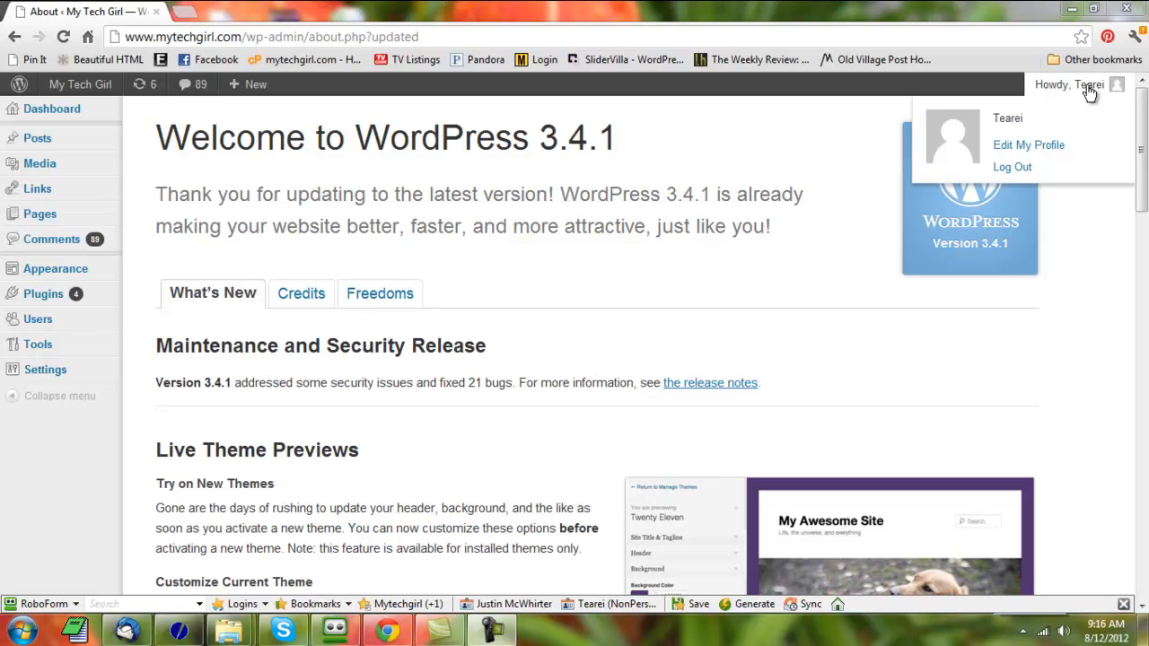
Log out of the WordPress admin, log back in and go to the Dashboard home
left_click(1017, 167)
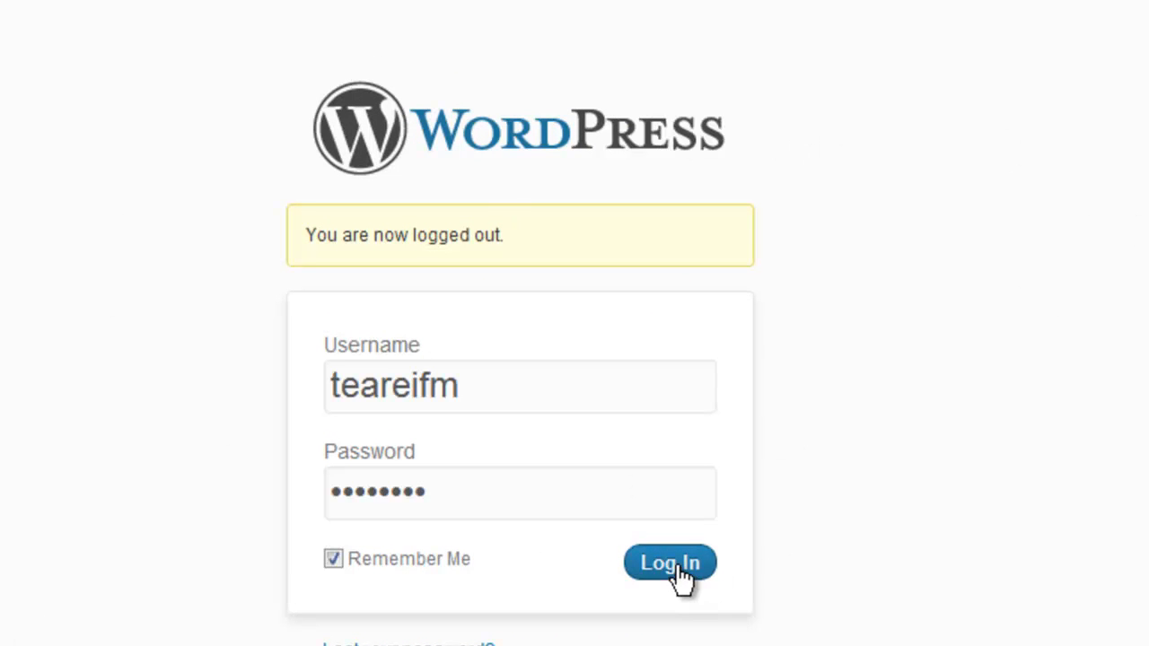
left_click(672, 563)
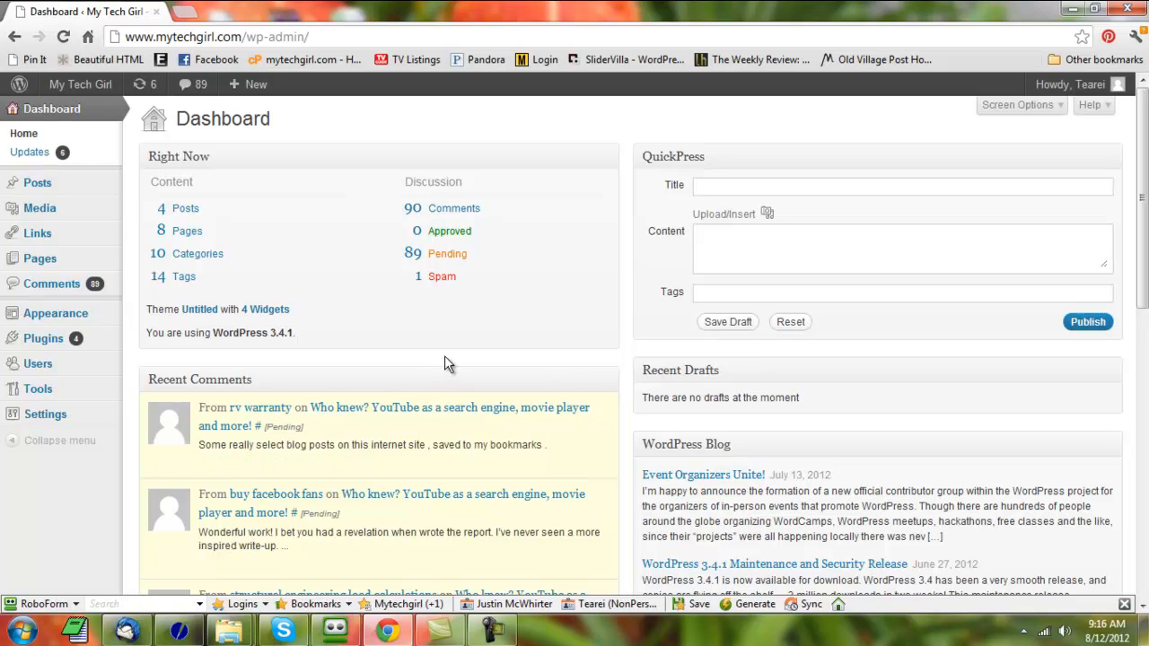
left_click(41, 113)
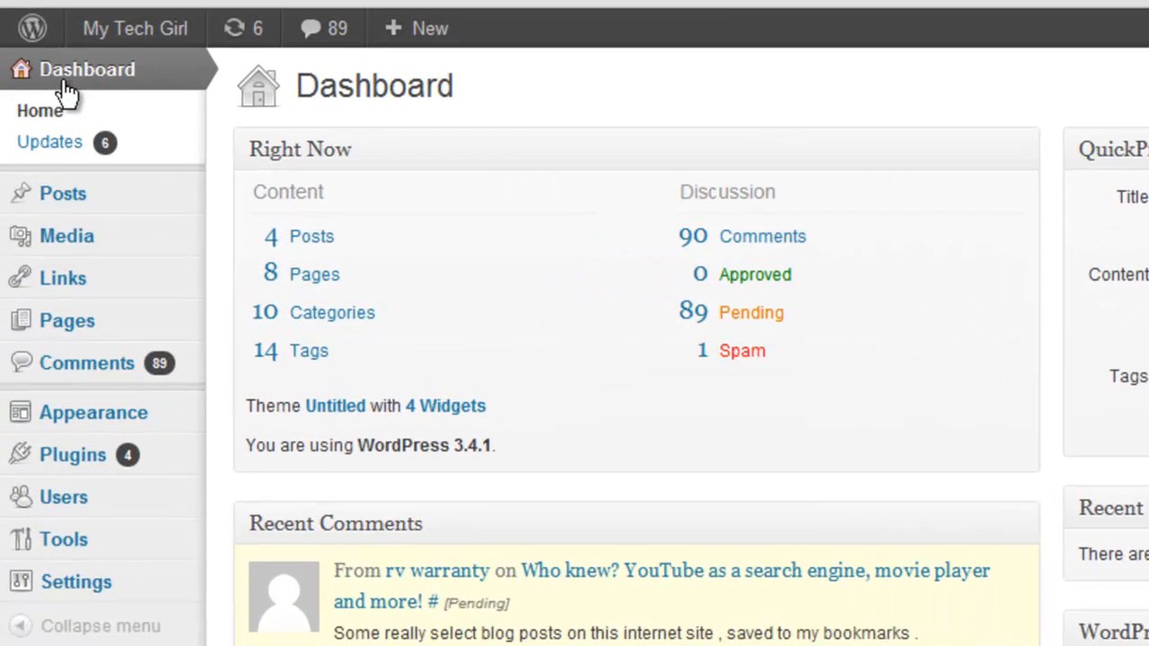
Go to the site's list of posts and start a new post
mouse_move(36, 190)
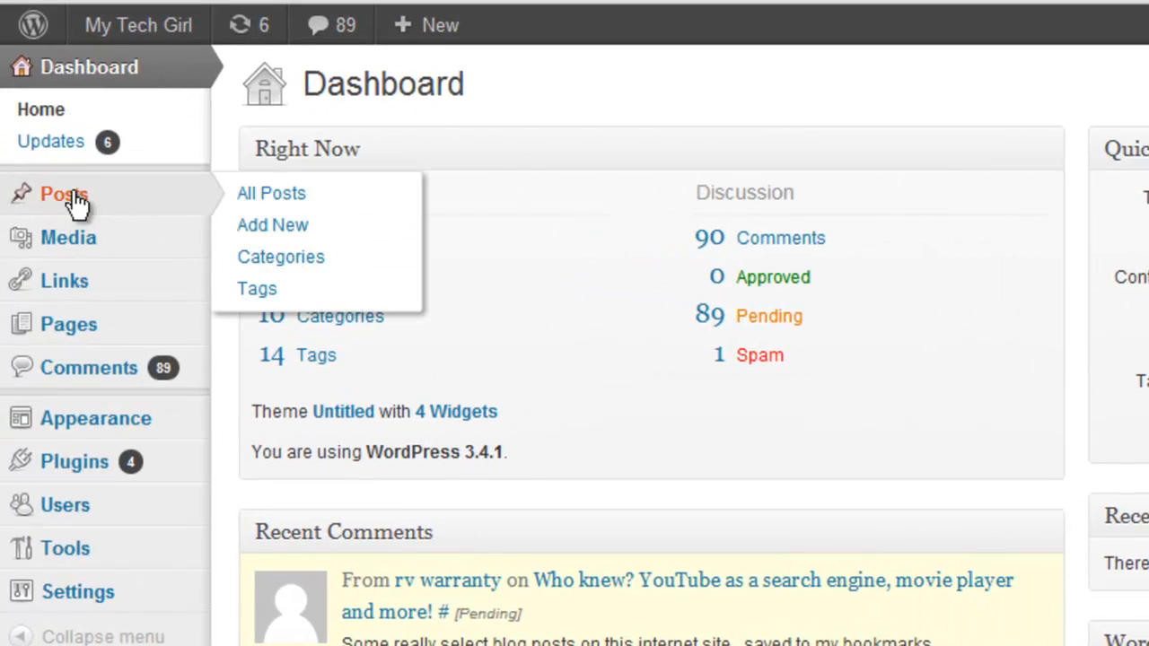
mouse_move(76, 255)
mouse_move(77, 292)
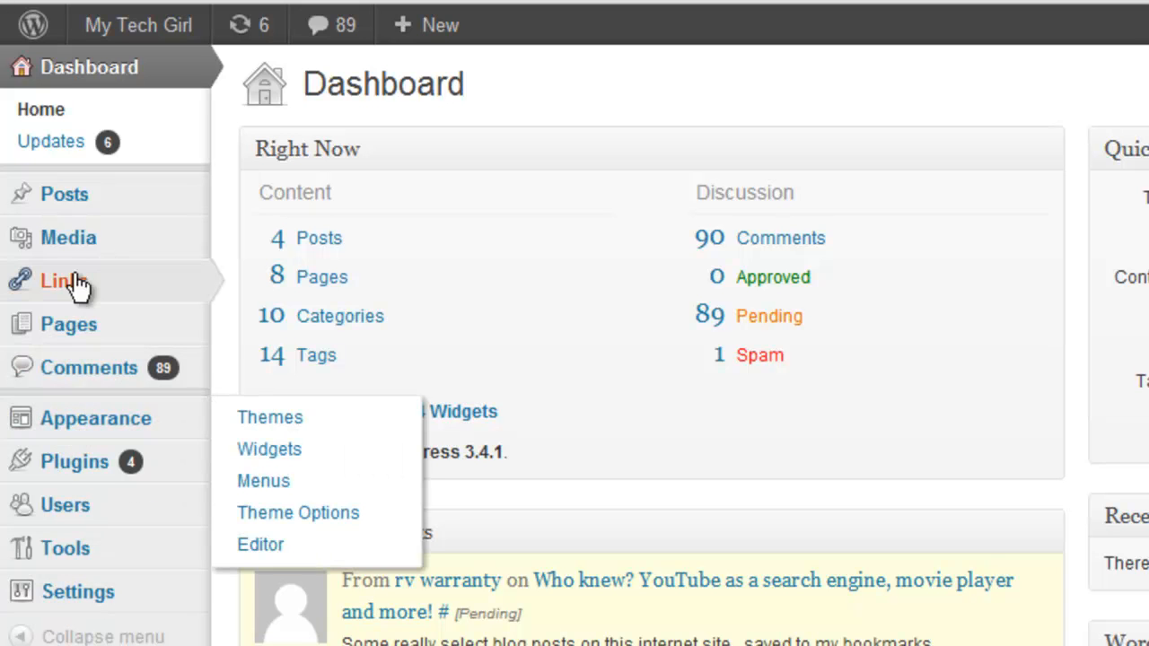
mouse_move(165, 211)
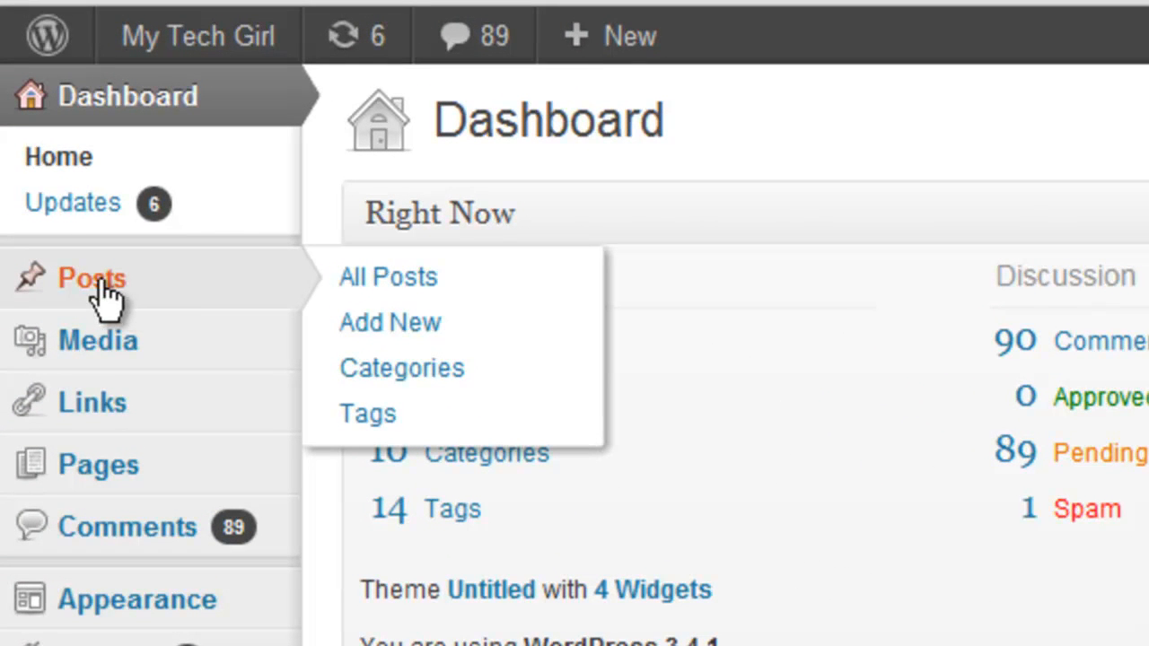
left_click(95, 282)
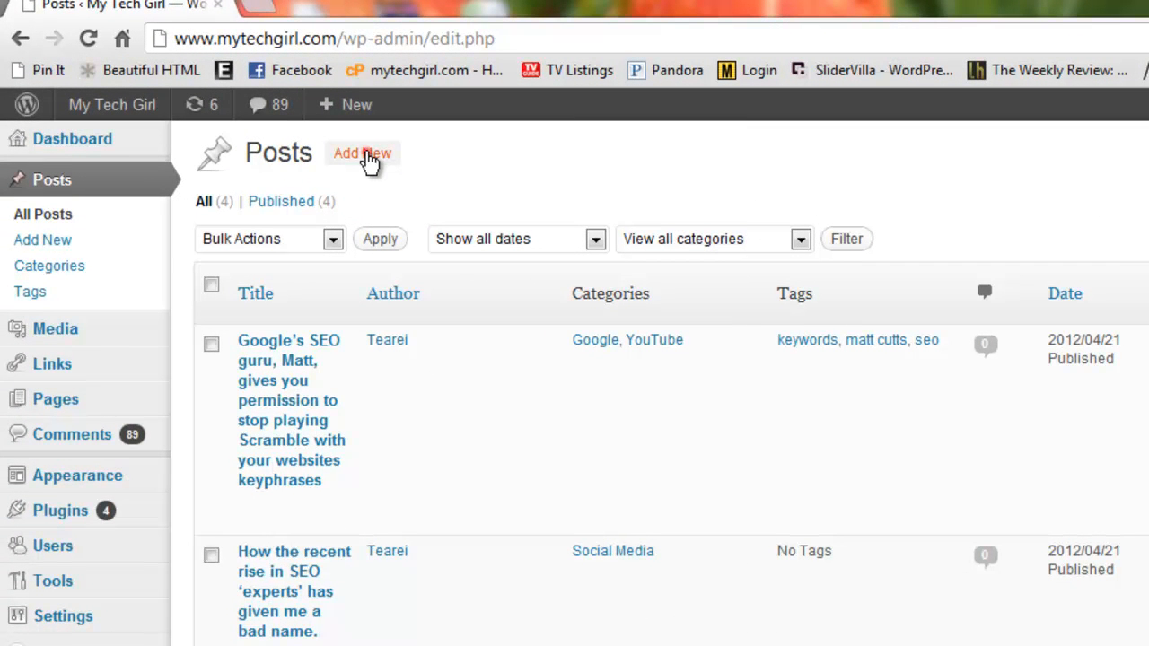
left_click(368, 154)
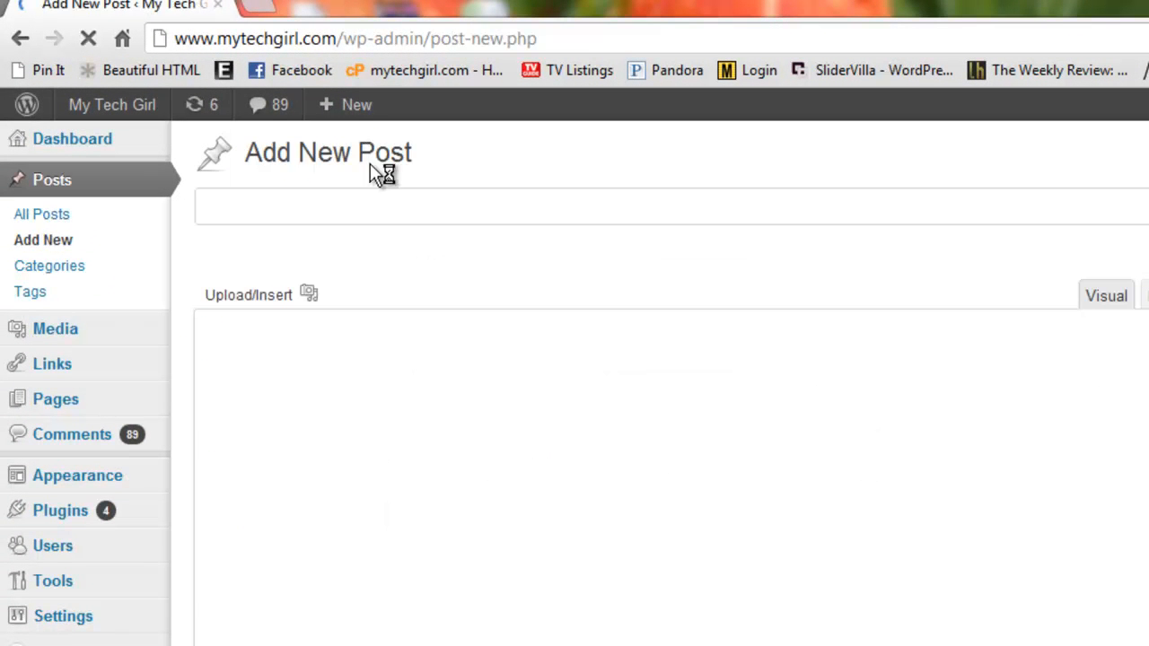
Title the new post "Subject Line" and enter "Content paragraph" as its body text
left_click(321, 208)
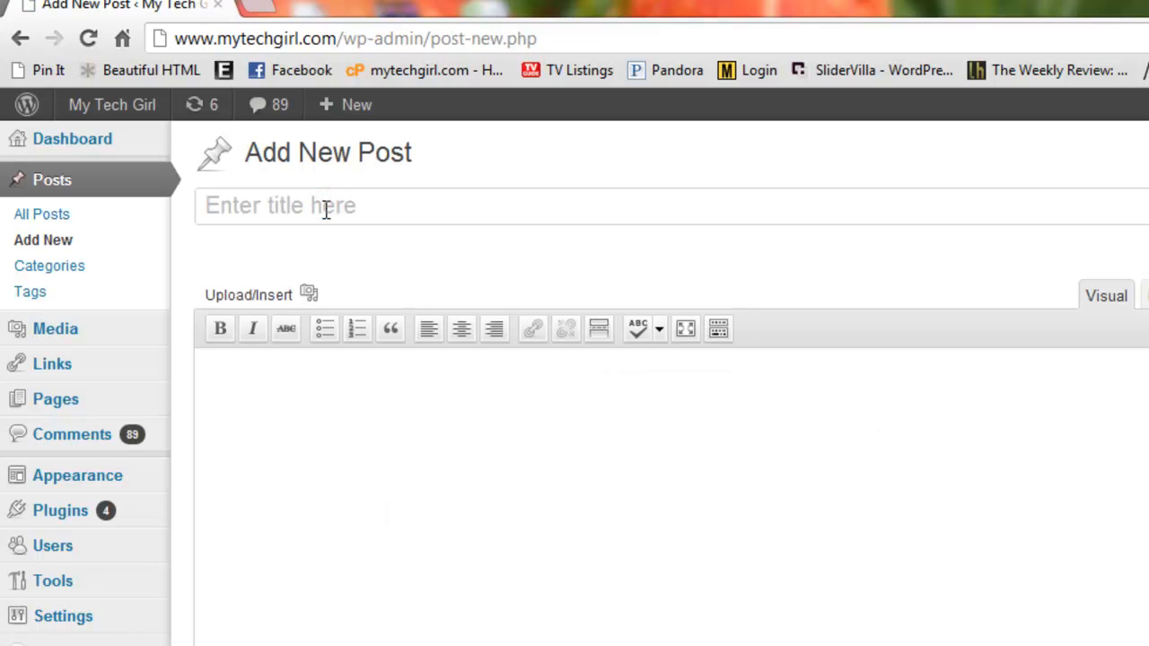
type("S")
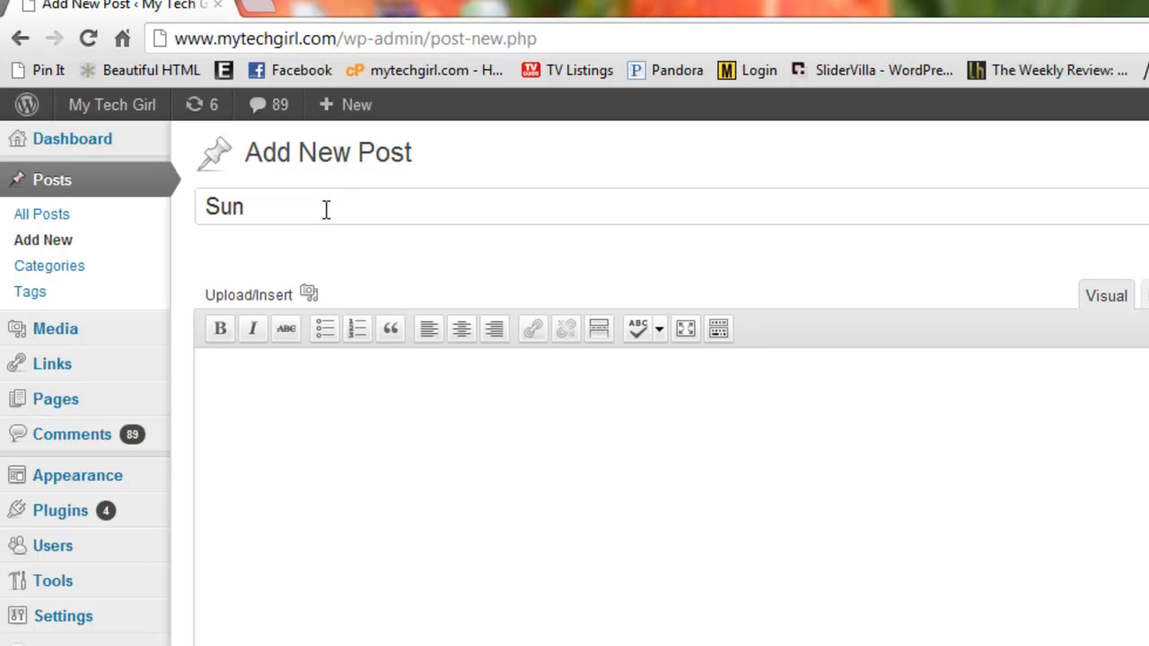
type("ubject Line")
left_click(316, 395)
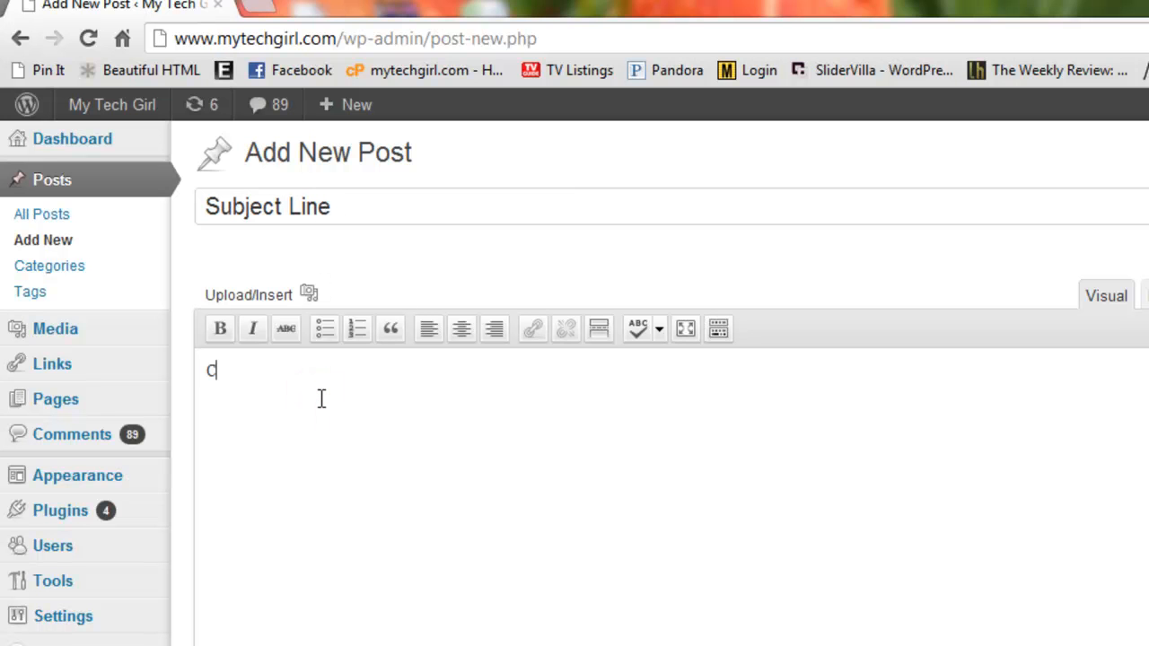
type("c")
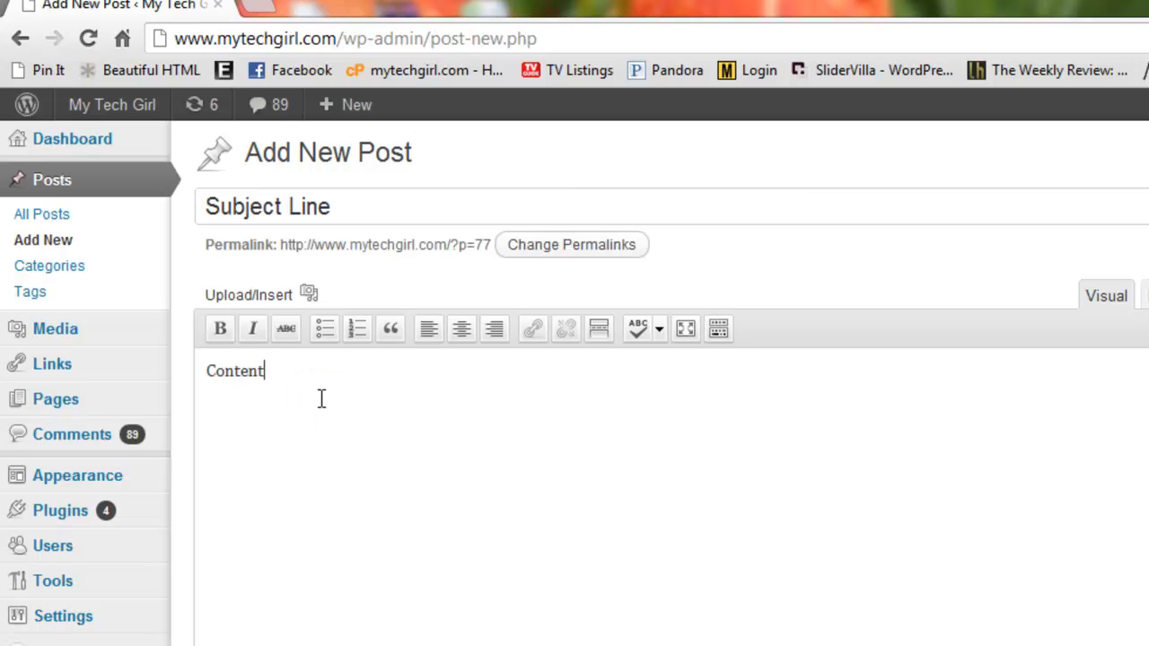
type("ontent")
type(" paragraph")
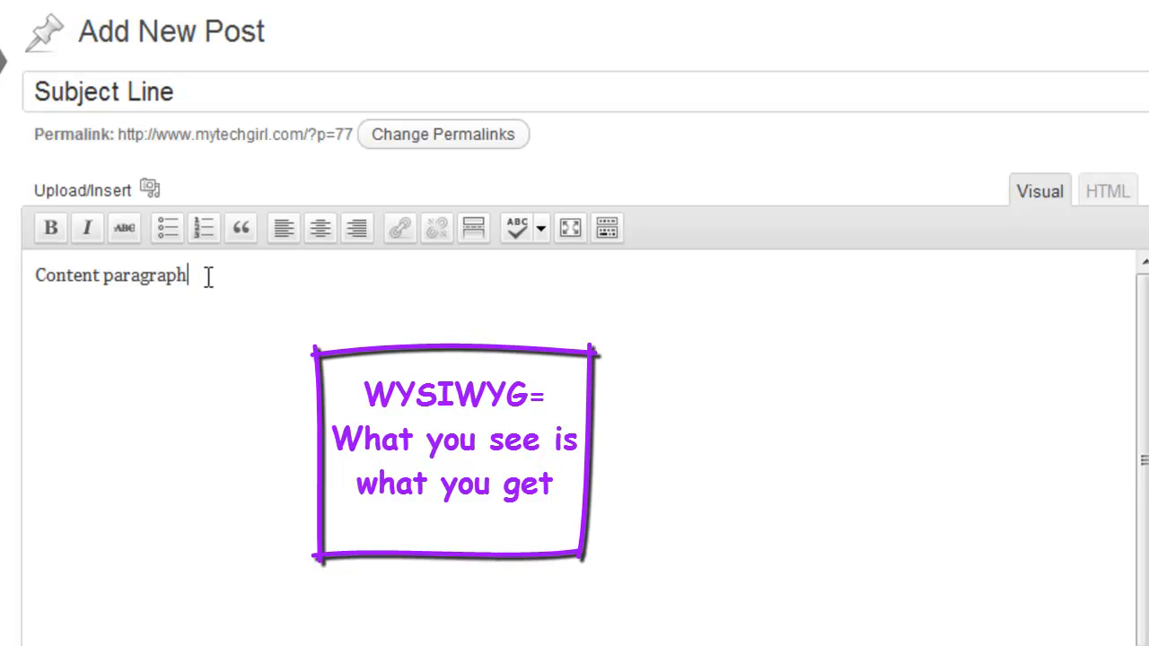
Make the body text "Content paragraph" bold
left_click_drag(203, 275, 34, 269)
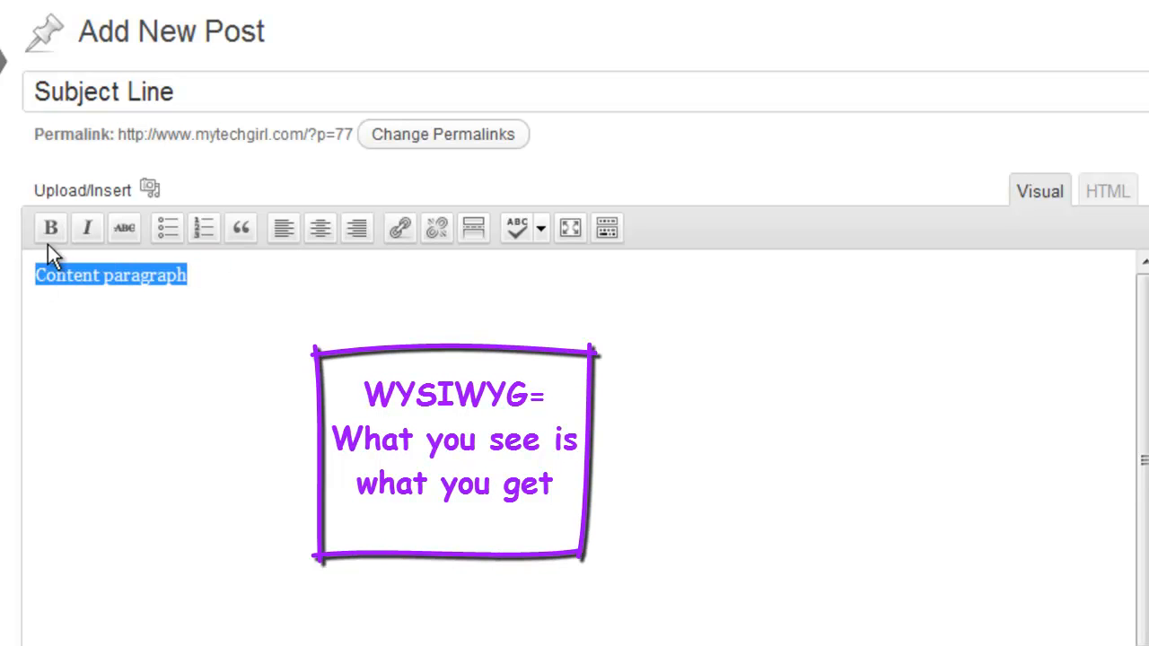
left_click(51, 228)
left_click(107, 316)
left_click(214, 278)
Try italic, bulleted-list and numbered-list formatting on the "Content paragraph" text, removing each one again
left_click_drag(211, 278, 36, 274)
left_click(88, 226)
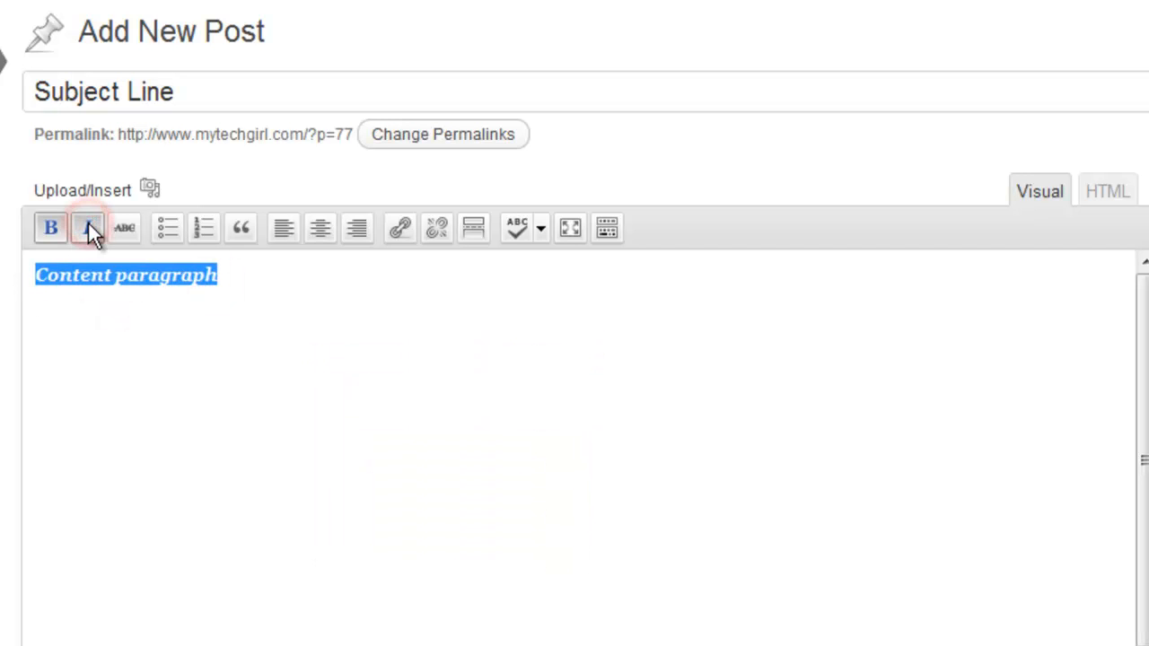
left_click(88, 226)
left_click(167, 228)
left_click(167, 228)
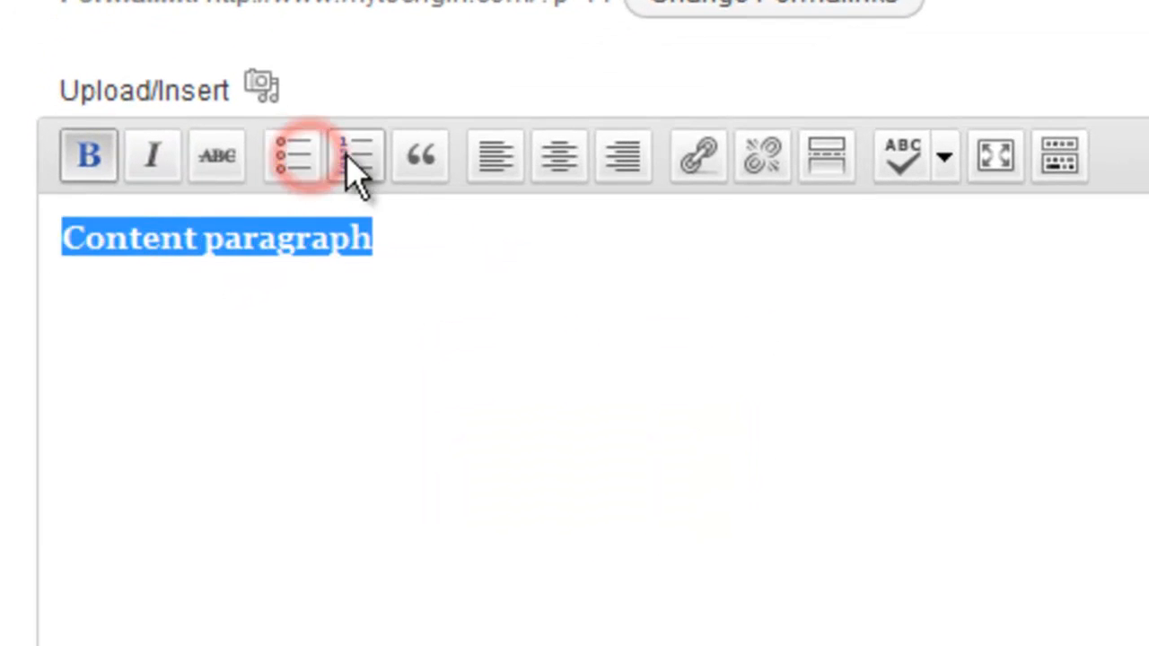
left_click(356, 161)
left_click(356, 161)
left_click(251, 316)
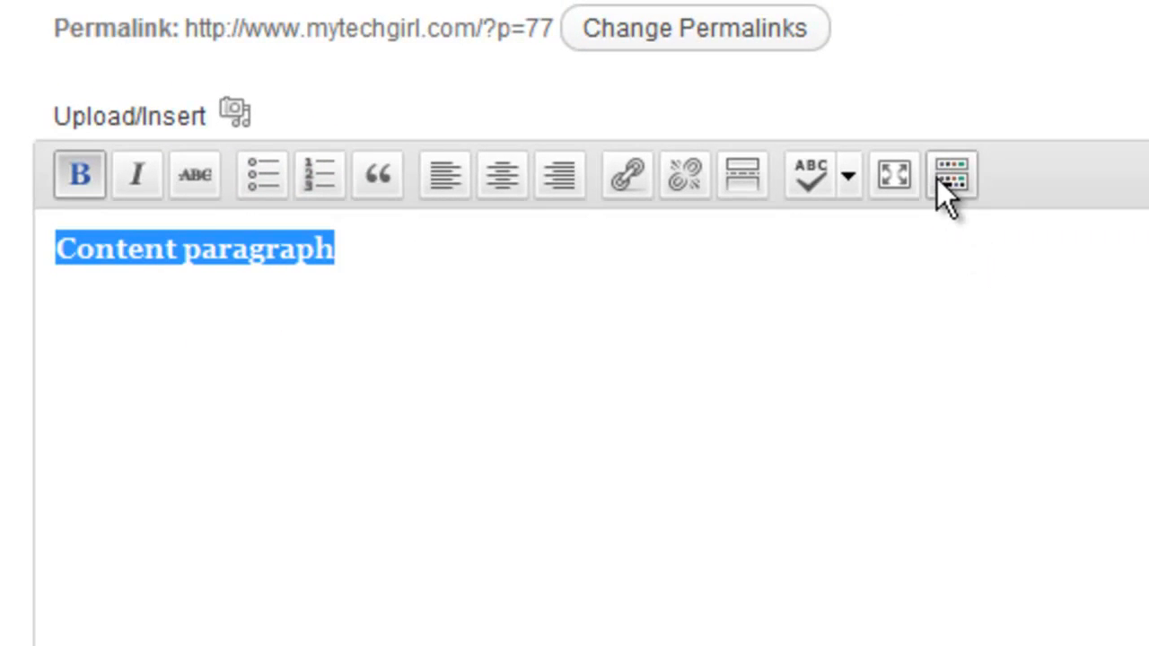
Show the second row of formatting tools and color the "Content paragraph" text red
left_click(950, 177)
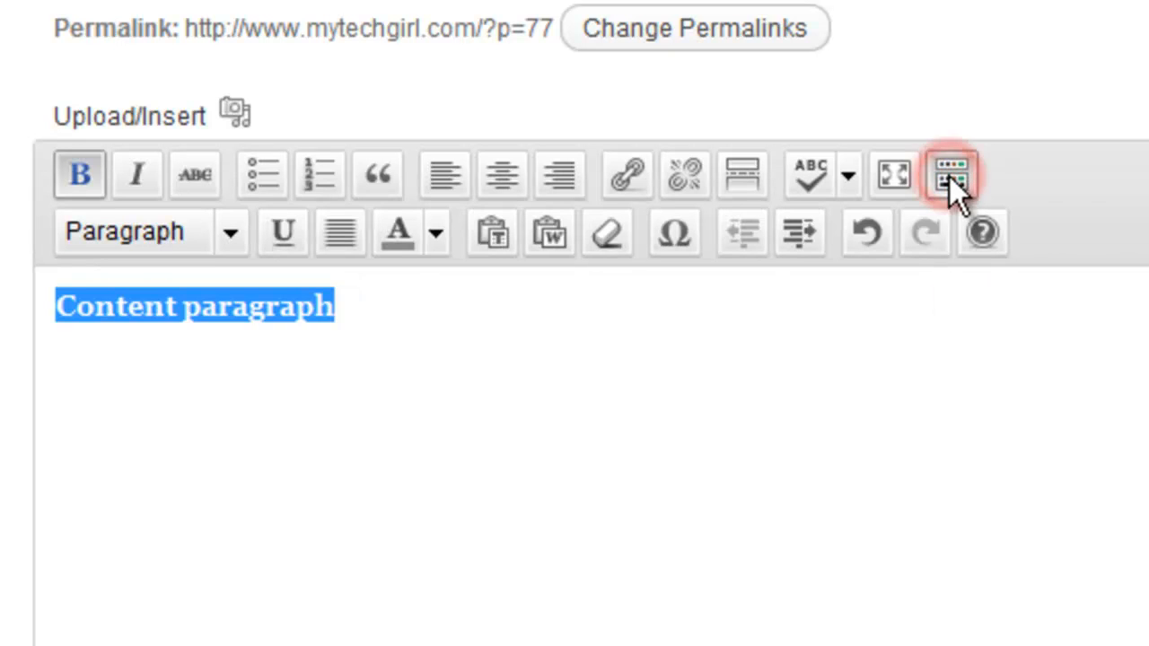
left_click(430, 239)
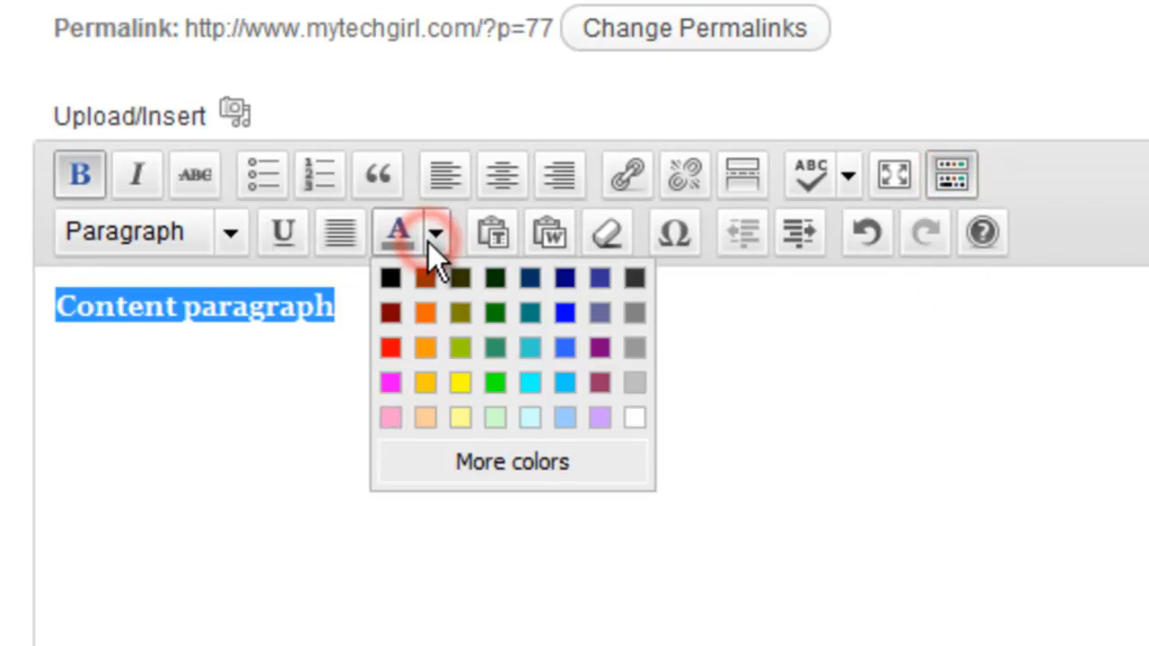
left_click(390, 349)
left_click(388, 369)
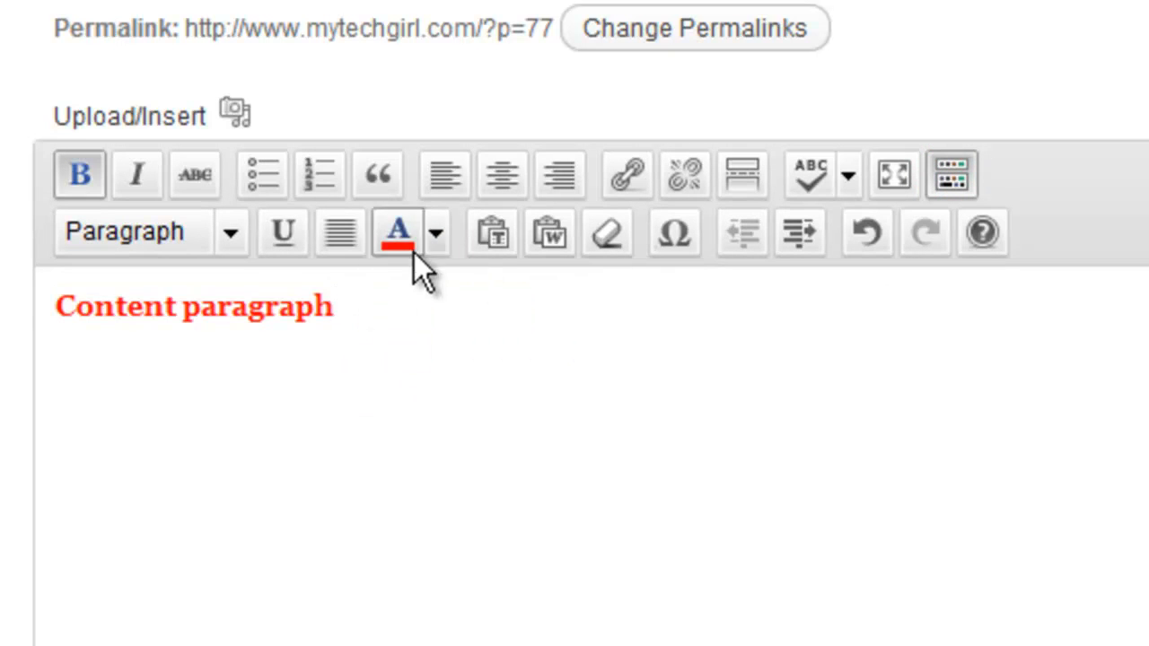
Underline the red "Content paragraph" text in the post body
left_click_drag(371, 314, 61, 319)
left_click(283, 233)
left_click(354, 363)
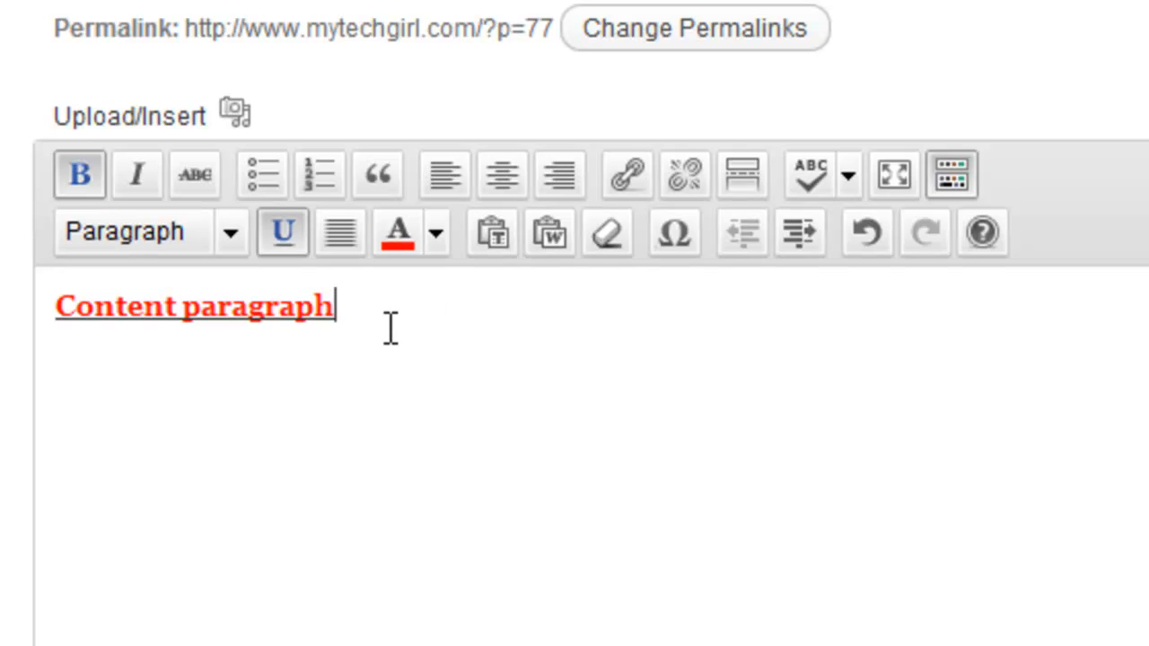
Switch the post body to its HTML source and replace all the markup with the plain text "Content content content"
left_click_drag(377, 318, 52, 324)
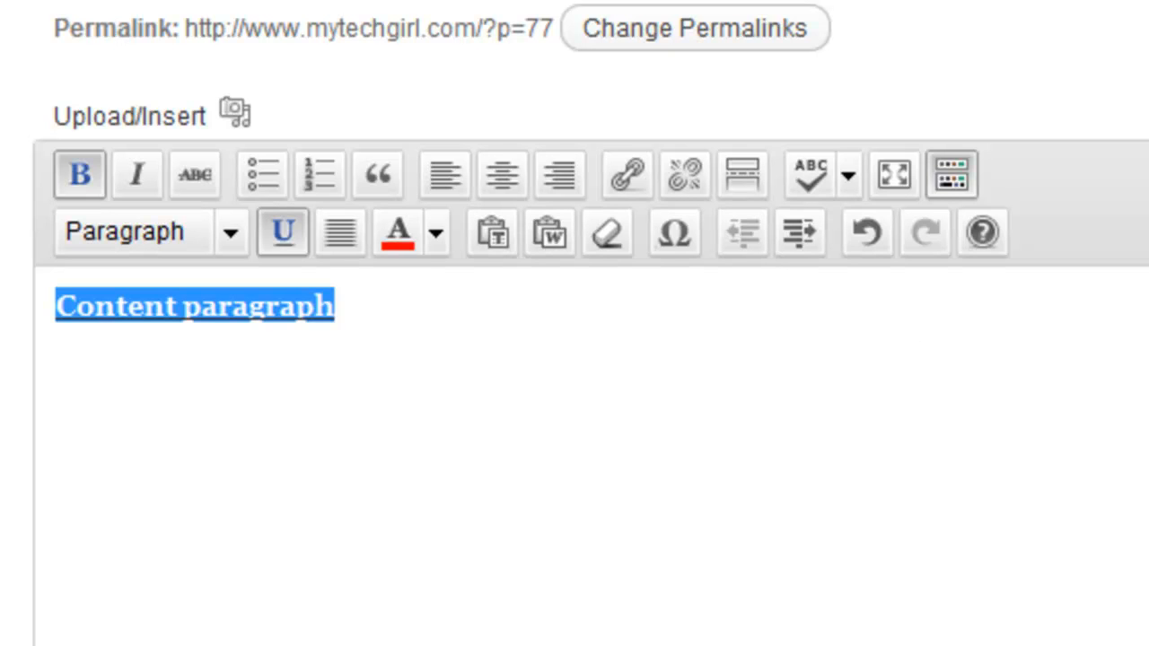
left_click(925, 204)
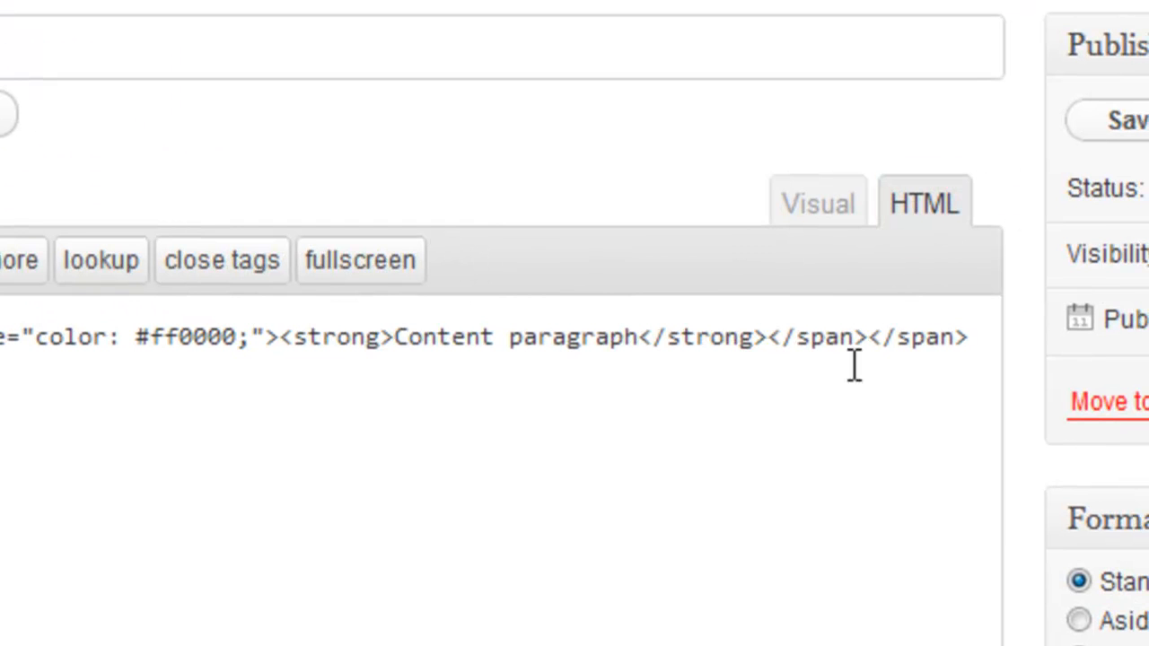
left_click_drag(149, 275, 943, 275)
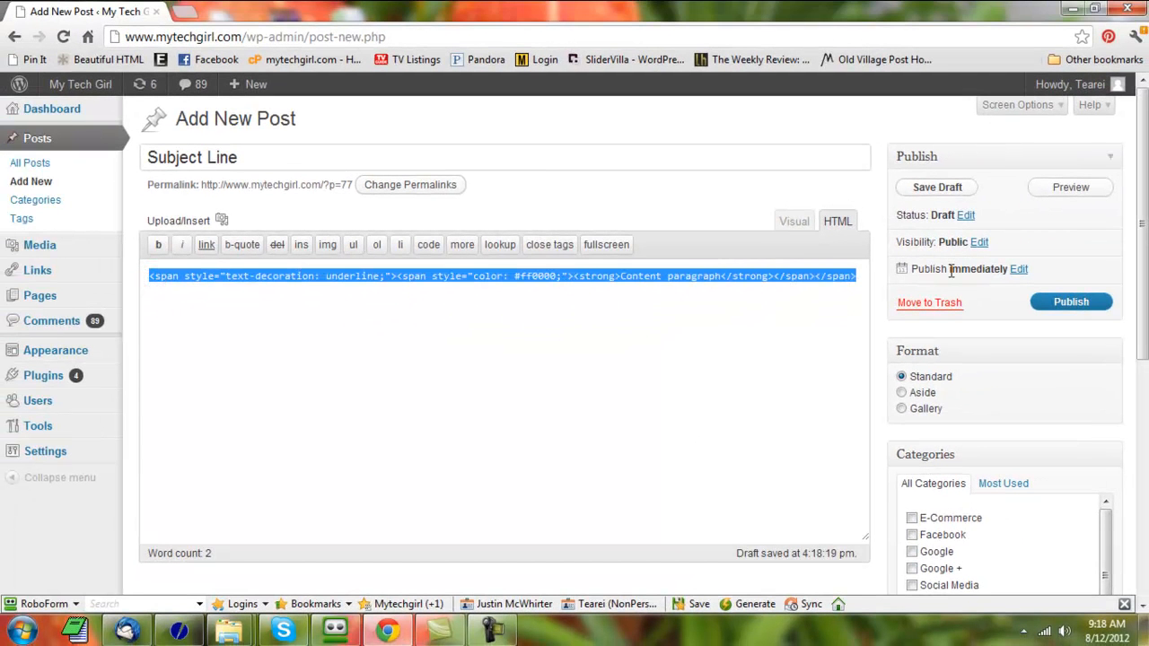
key("BackSpace")
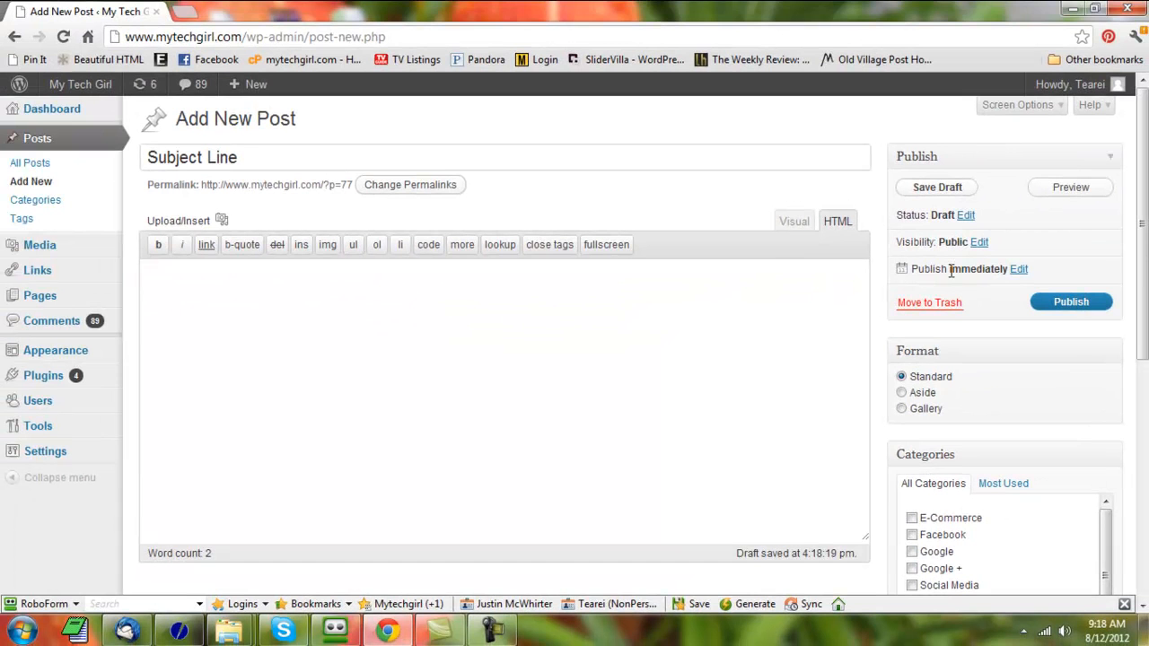
type("Conte")
type("nt")
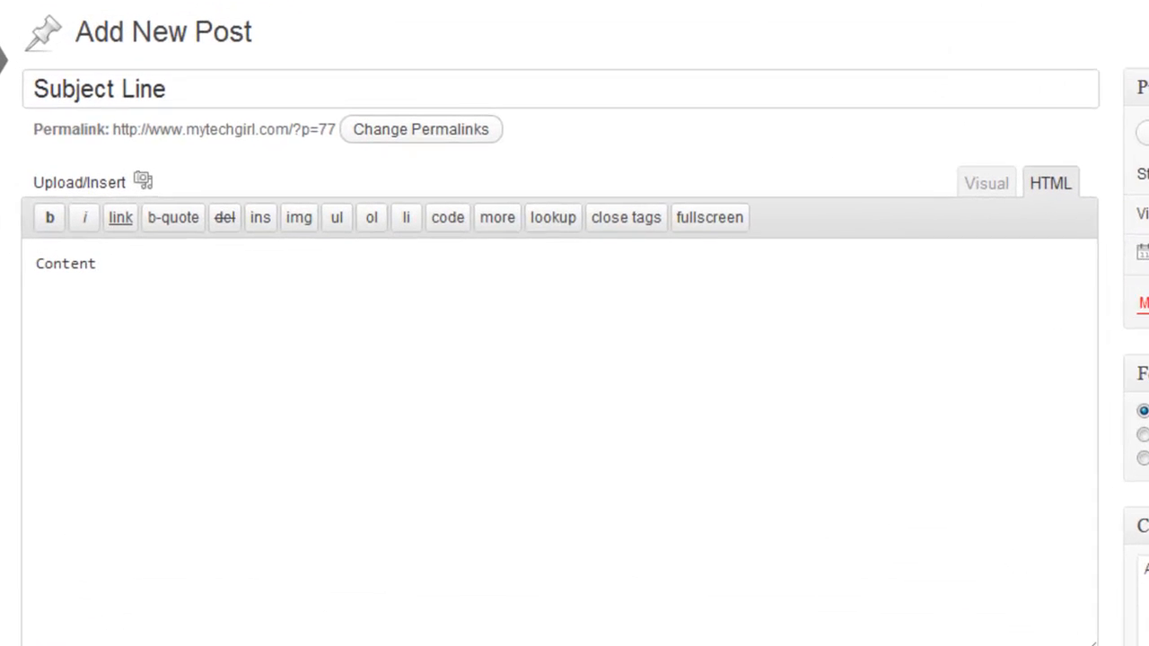
type(" content content")
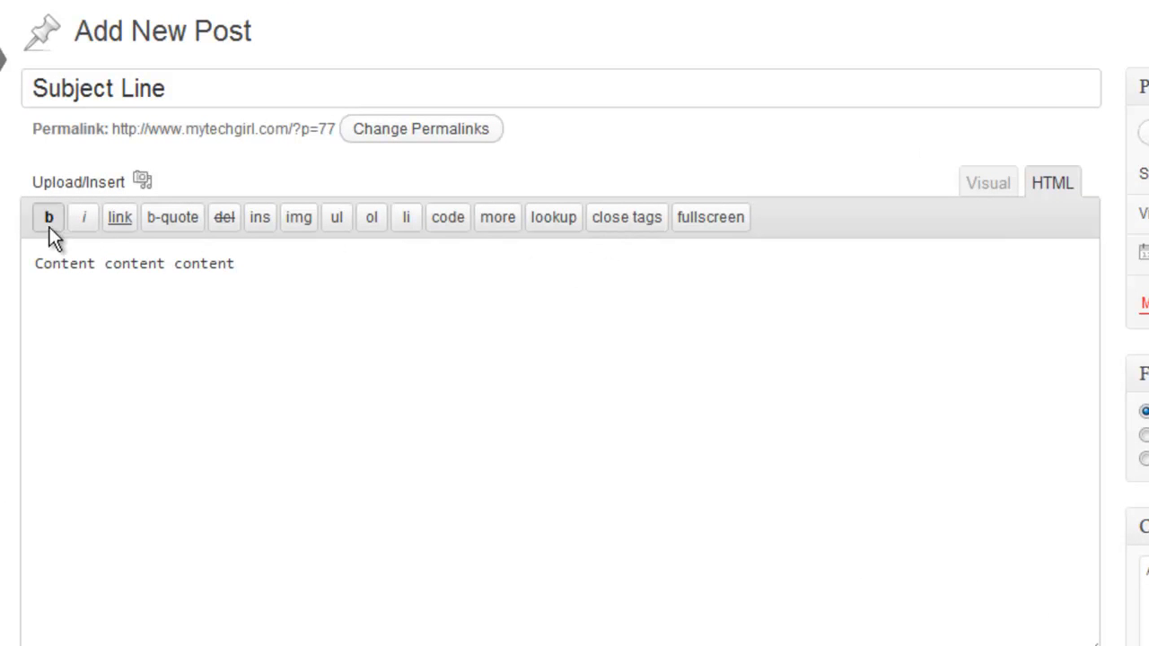
Wrap the whole "Content content content" line in bold and italic HTML tags
left_click_drag(266, 264, 1, 269)
left_click(347, 393)
left_click_drag(270, 274, 29, 235)
left_click(48, 217)
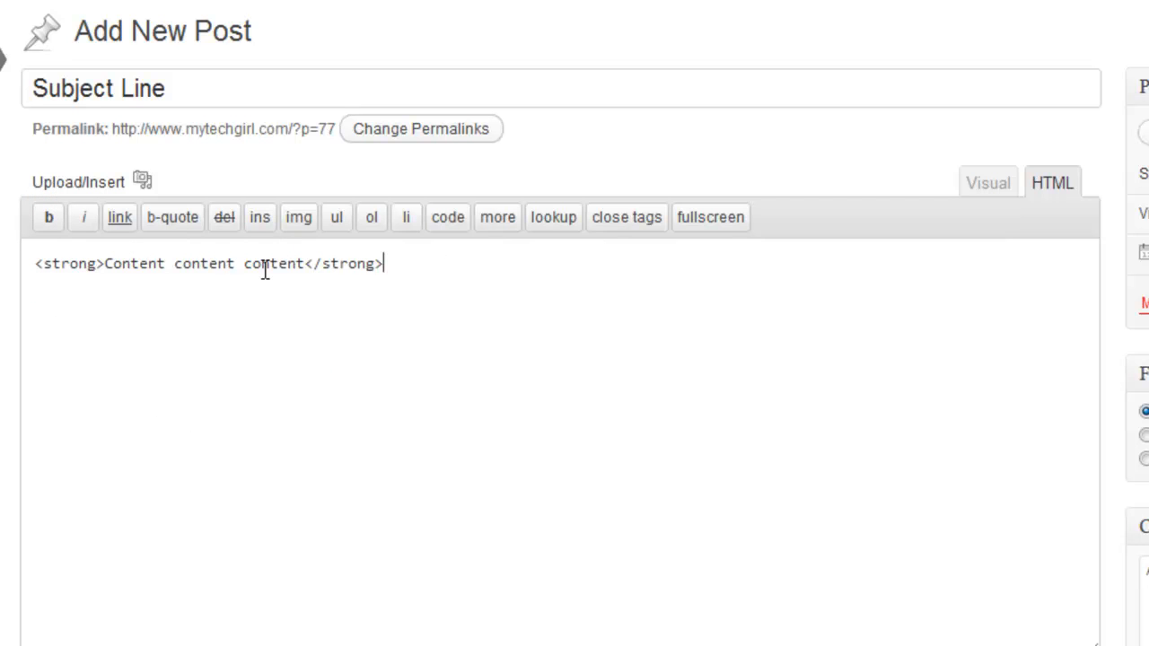
triple_click(454, 282)
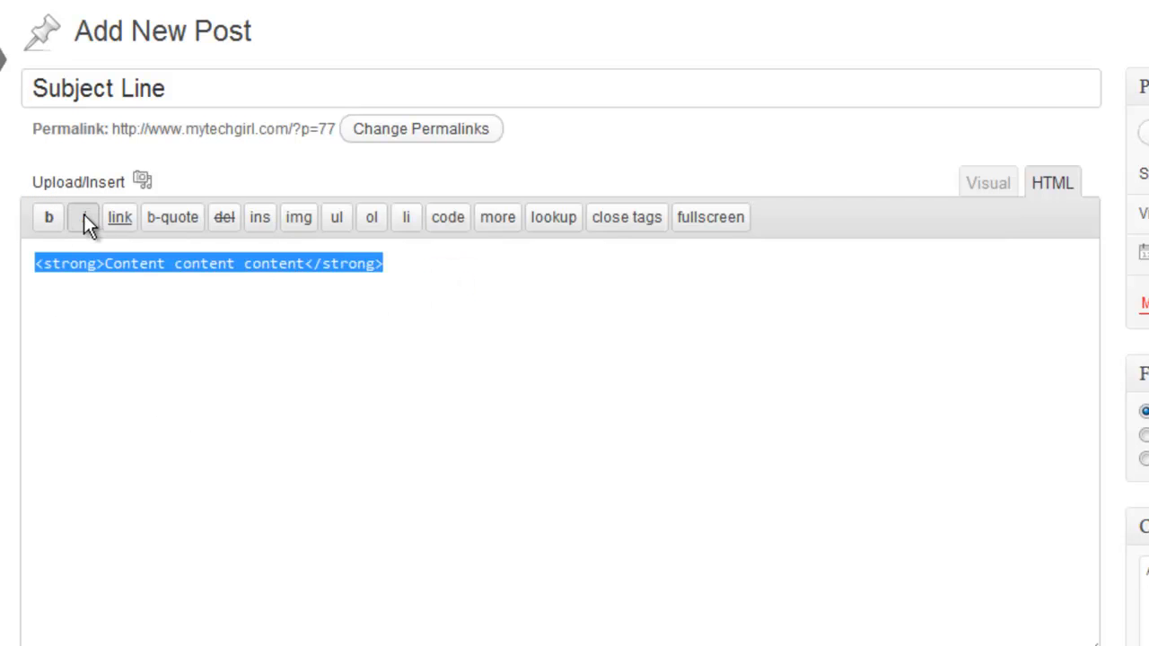
left_click(83, 217)
Delete the opening and closing bold and italic tags around "Content content content"
left_click(141, 264)
left_click(218, 326)
left_click_drag(141, 264, 27, 267)
key("BackSpace")
left_click_drag(400, 264, 231, 264)
key("BackSpace")
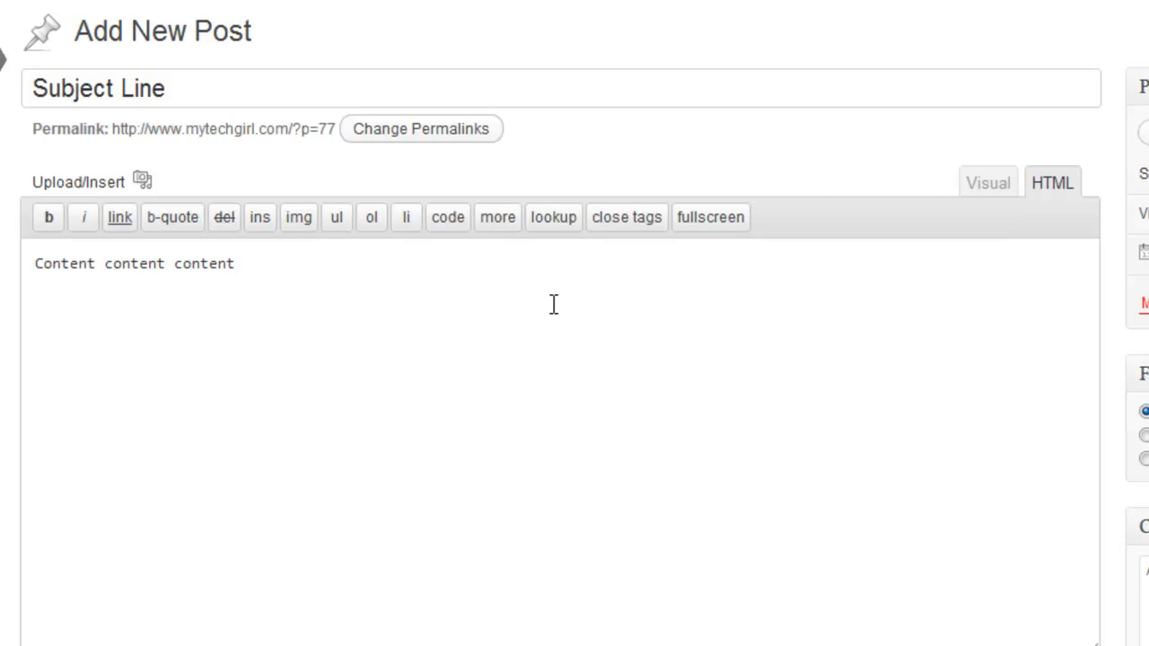
Add a second paragraph reading "Content Content" after a blank line in the HTML source
type("ntent Content")
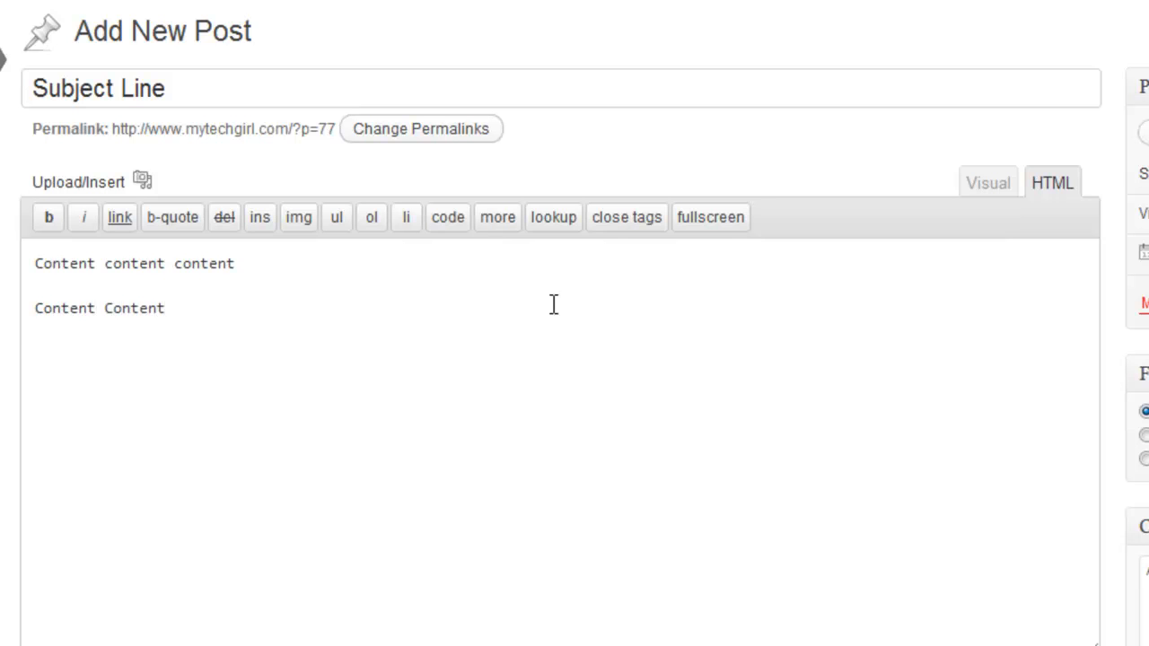
left_click(378, 341)
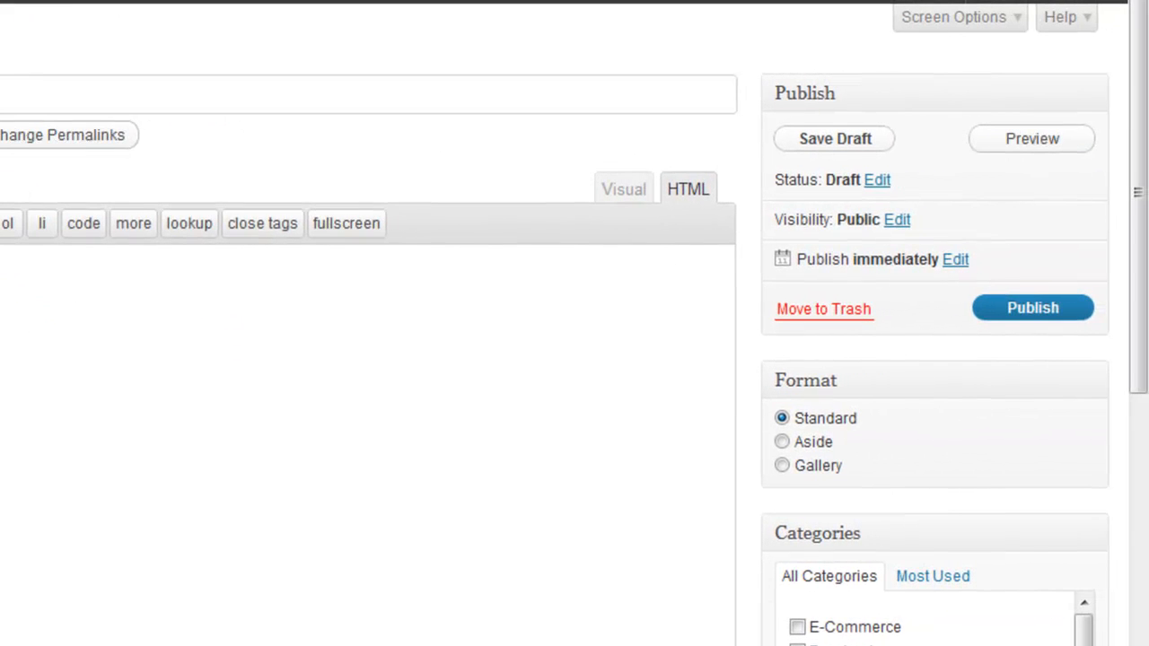
Review the post's Publish, Format, Categories and Tags settings
left_click_drag(1142, 192, 1140, 242)
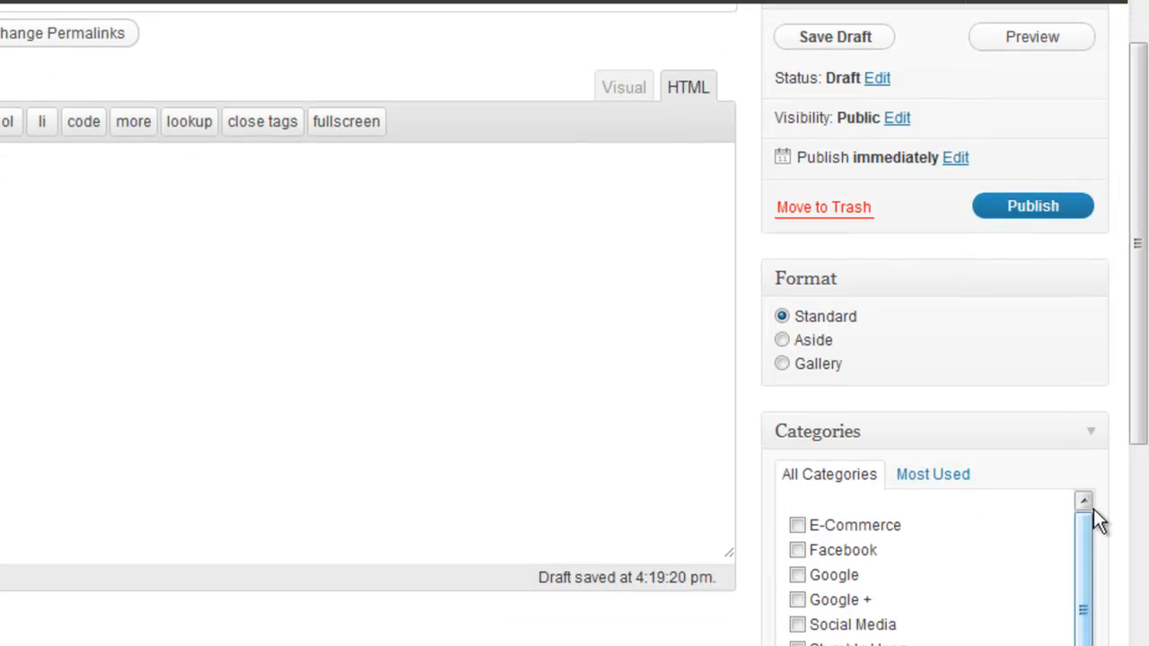
scroll(1054, 534, "down", 1)
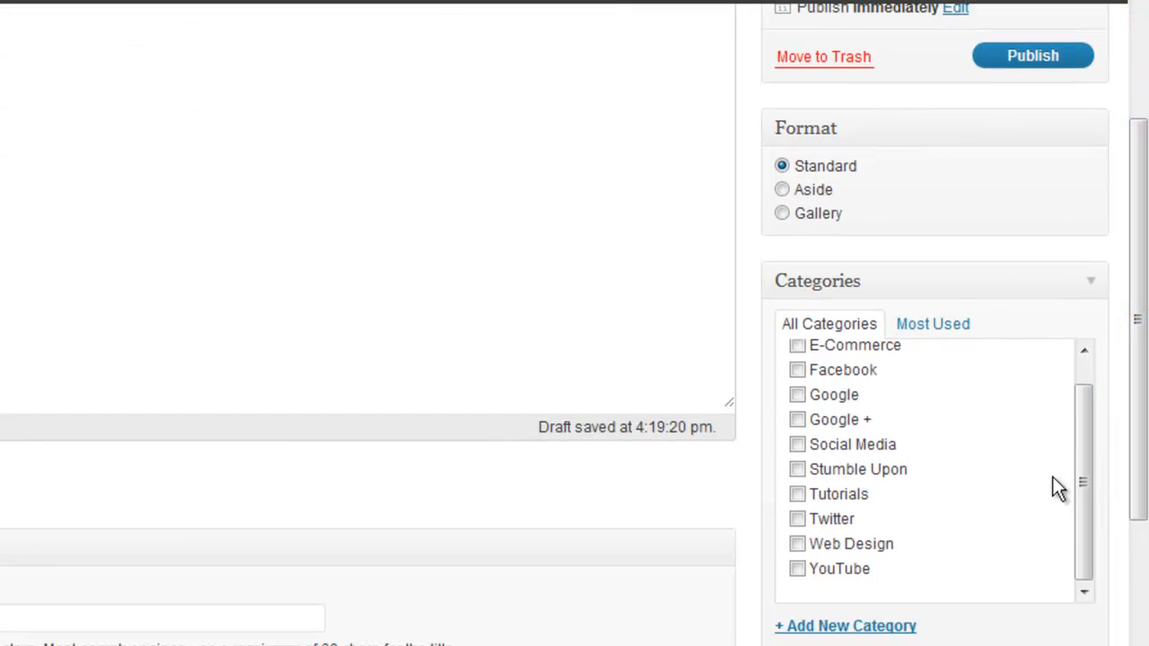
left_click_drag(1096, 463, 1081, 378)
left_click_drag(1142, 342, 1145, 507)
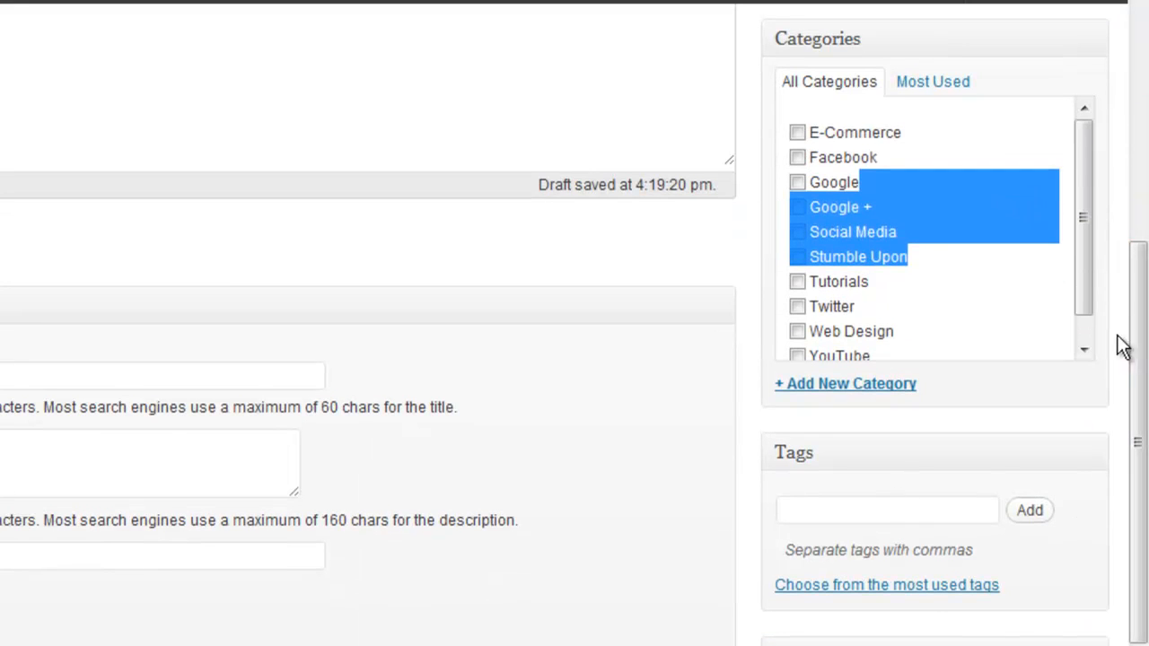
Assign the post to the Tutorials category and add the tags "adding posts" and "tutorials"
left_click_drag(1136, 314, 1136, 281)
left_click(795, 344)
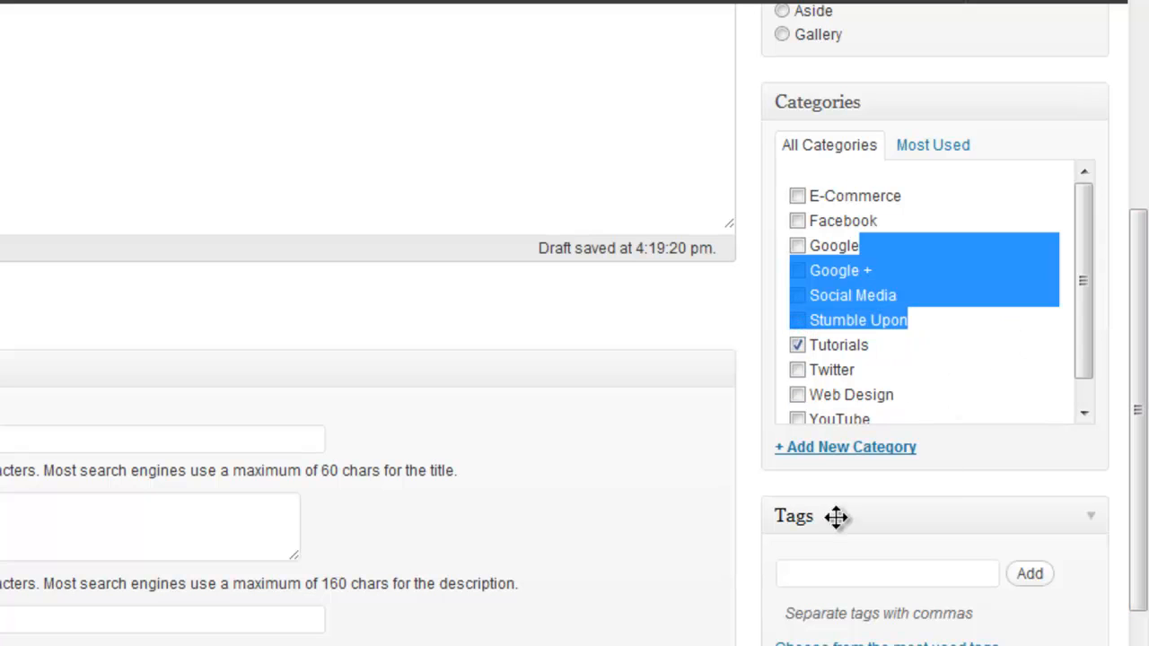
left_click(844, 574)
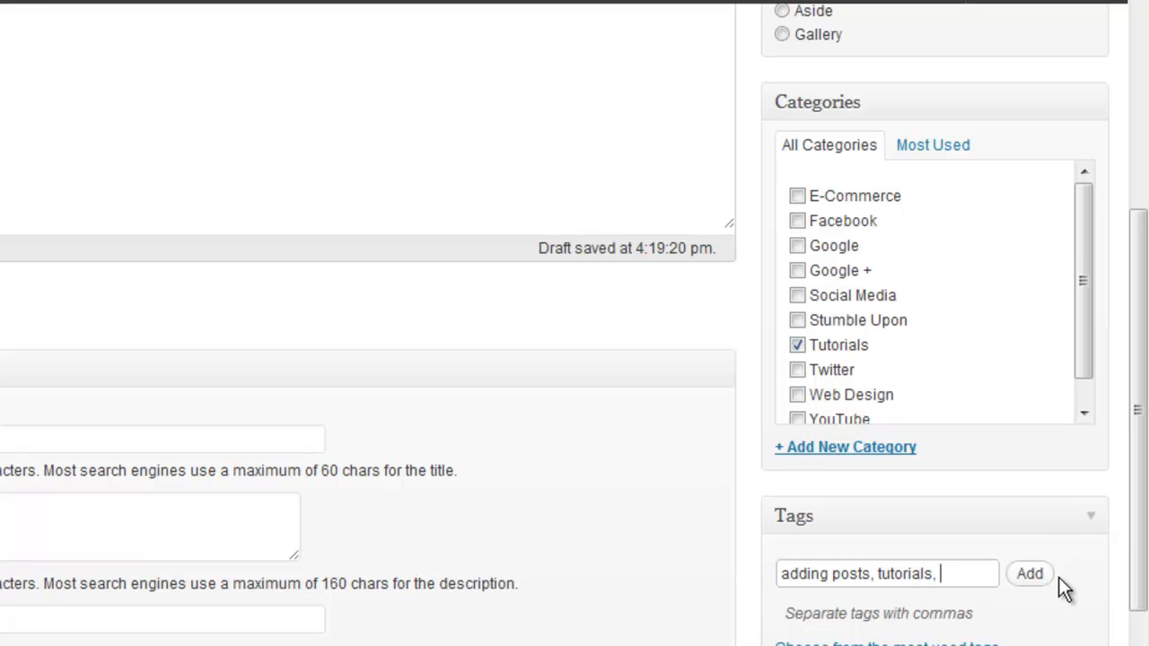
left_click(1029, 574)
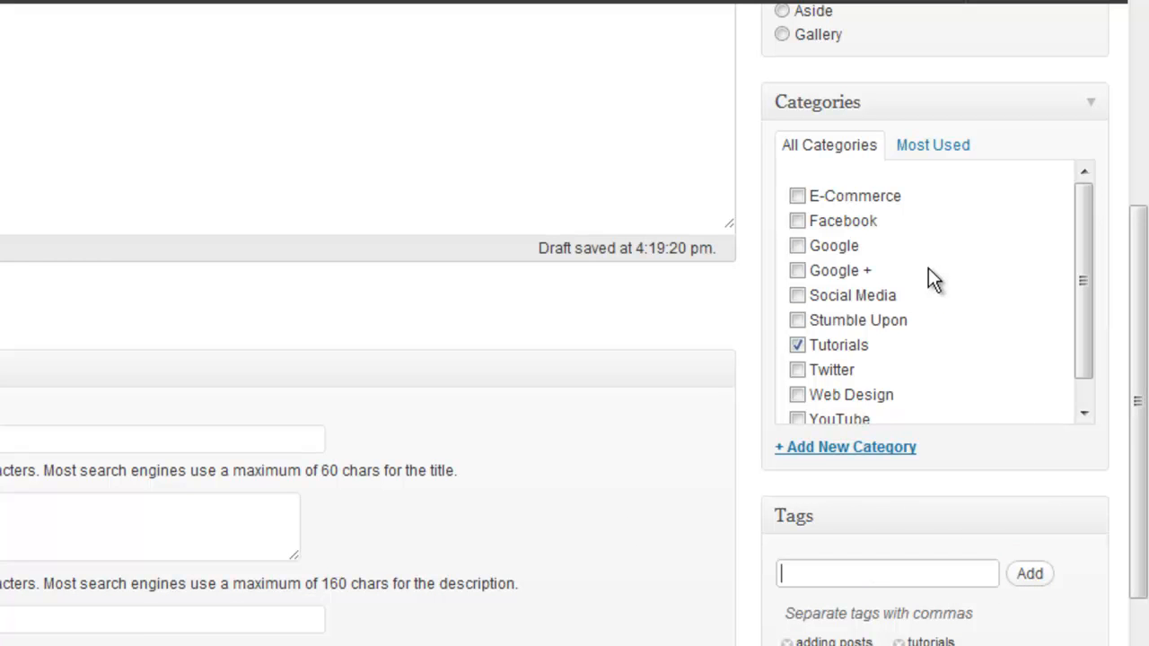
Publish the post and open its live page on the site
left_click_drag(1140, 364, 1141, 148)
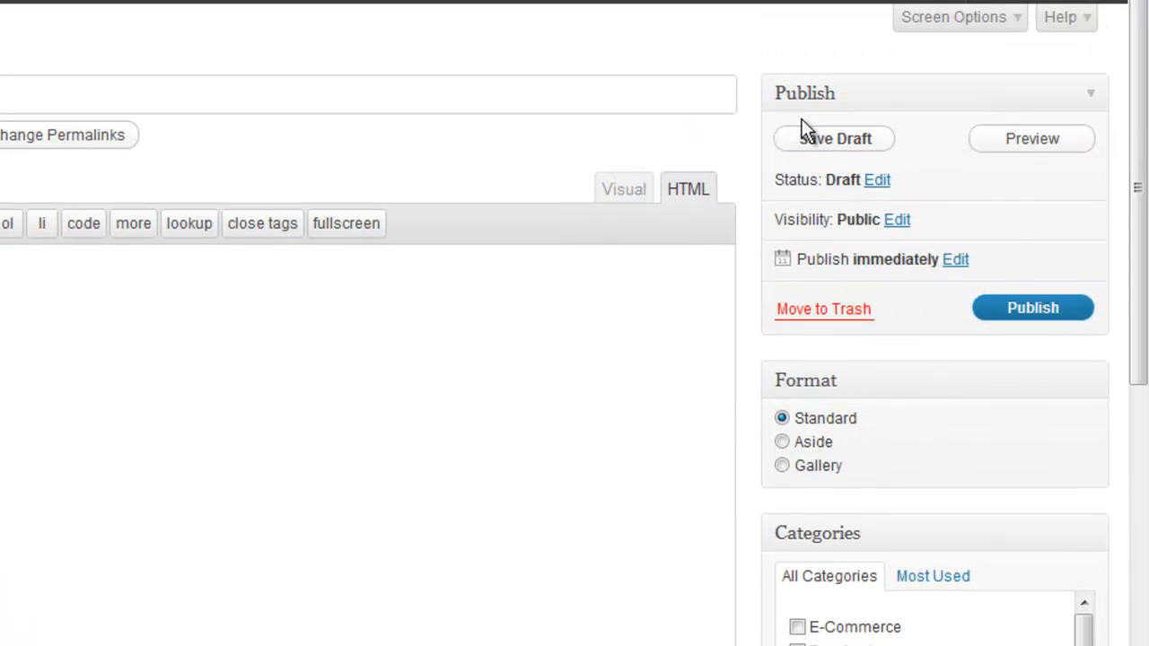
left_click(1047, 306)
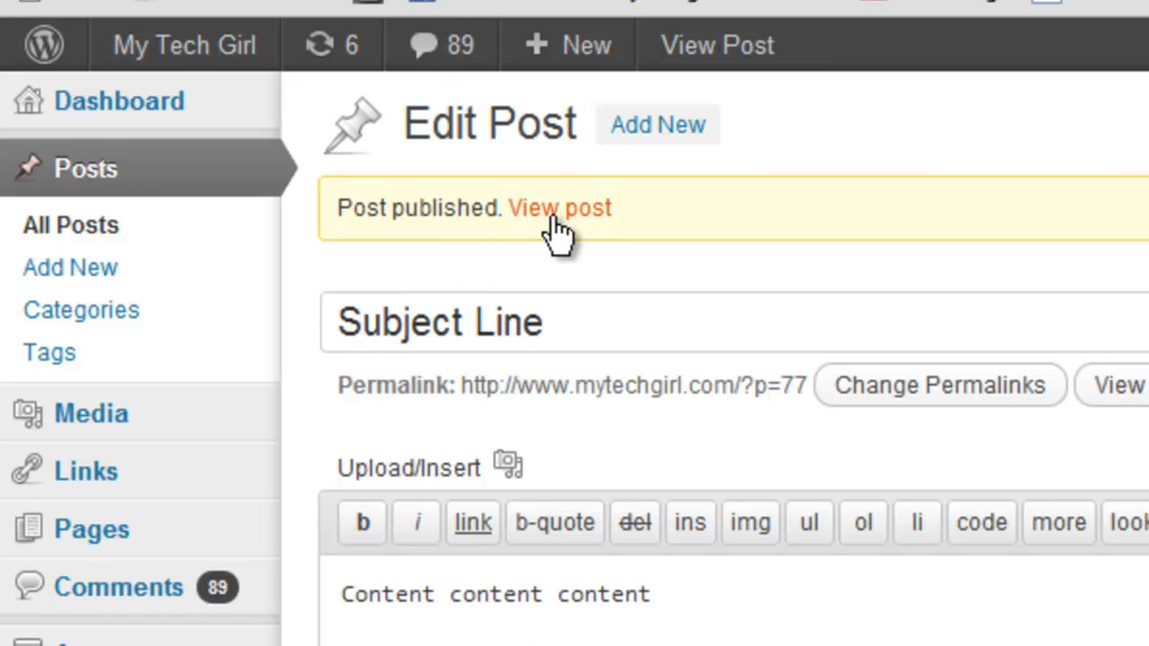
left_click(571, 210)
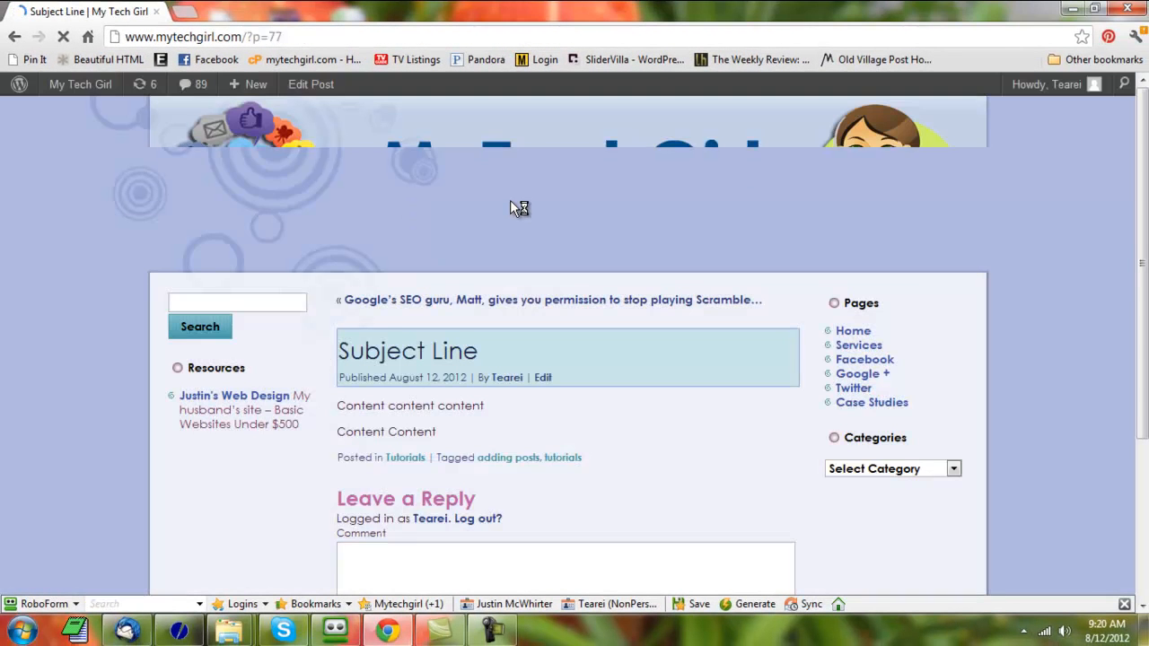
Examine the title, both content paragraphs, and the category and tag line on the published page
scroll(640, 184, "down", 2)
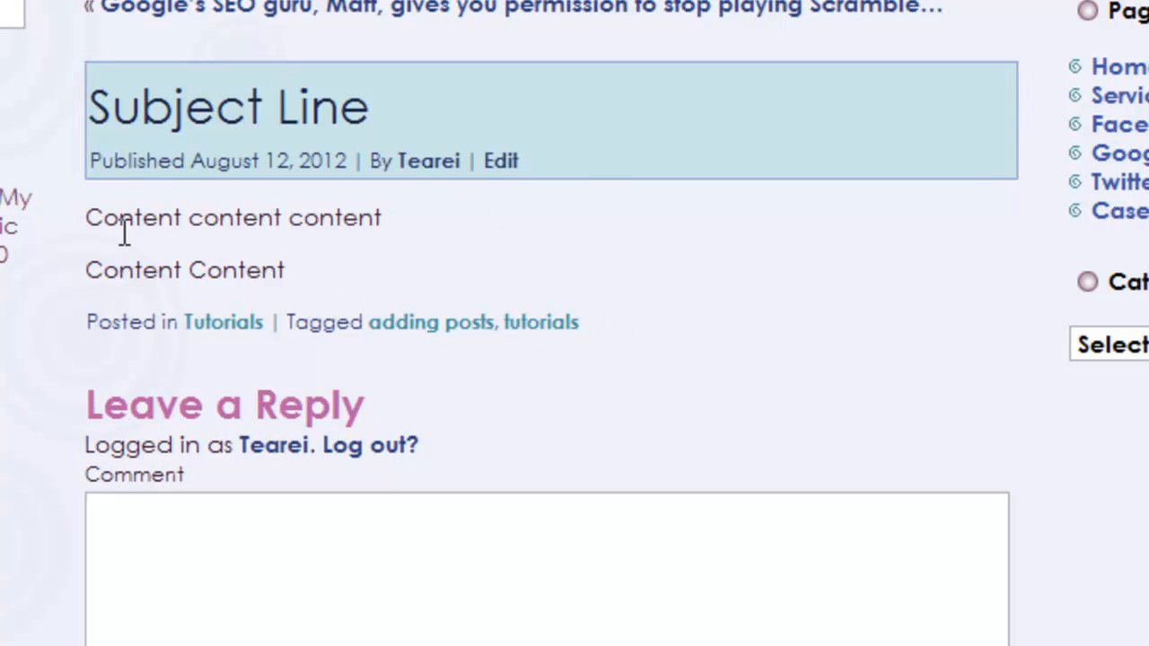
left_click_drag(87, 217, 345, 220)
left_click(359, 275)
left_click_drag(266, 275, 87, 218)
left_click(381, 276)
scroll(346, 147, "up", 3)
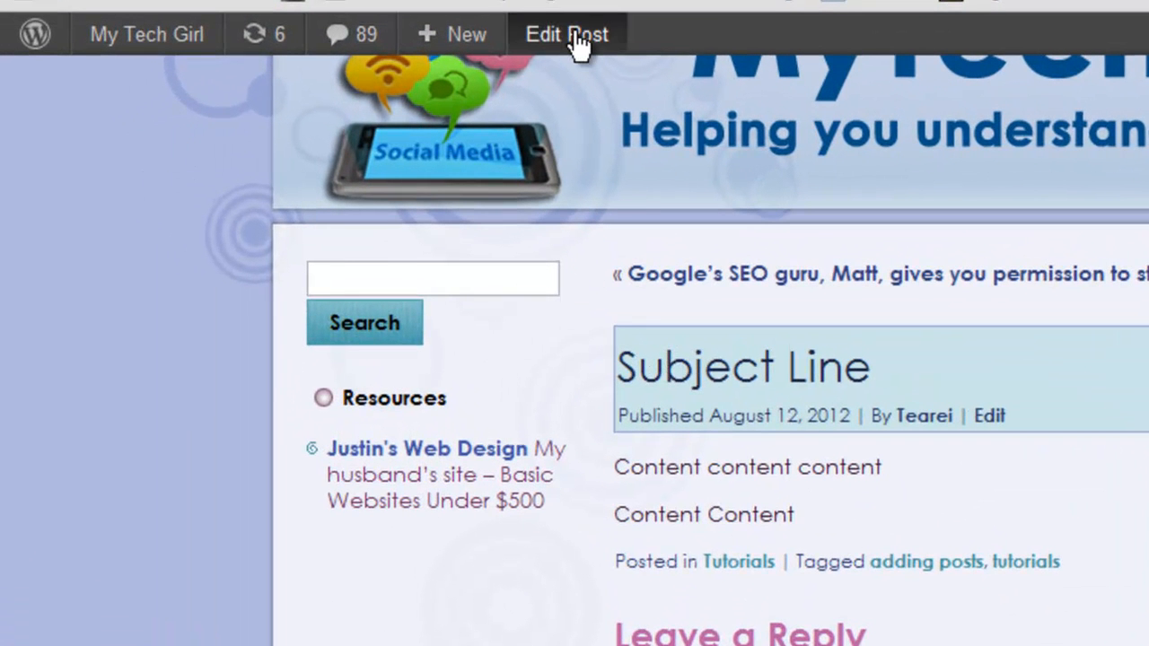
Reopen the post for editing, wrap the first line "Content content content" in strong tags, and update the post
left_click(574, 36)
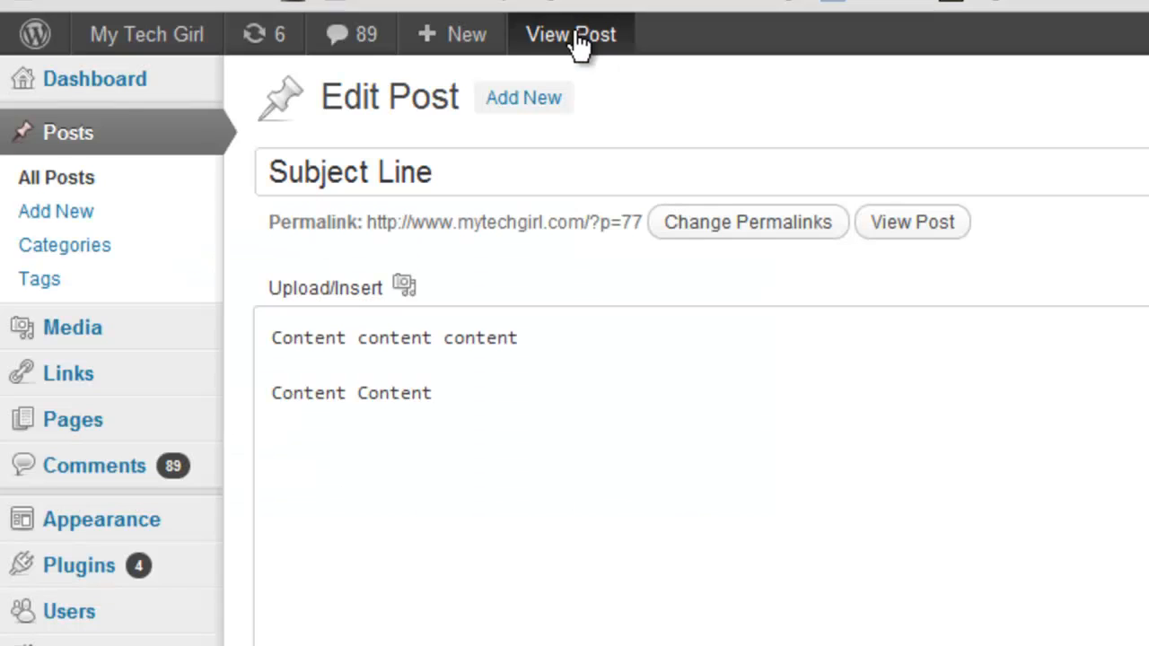
left_click(523, 464)
left_click_drag(536, 390, 279, 381)
left_click(288, 331)
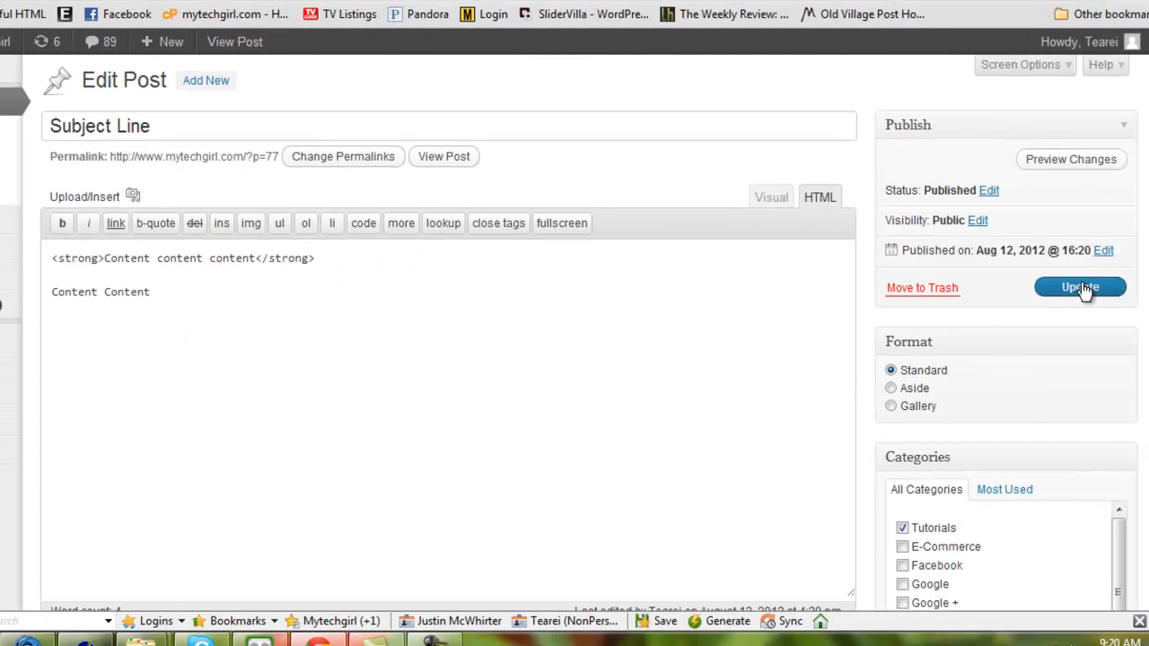
left_click(1065, 285)
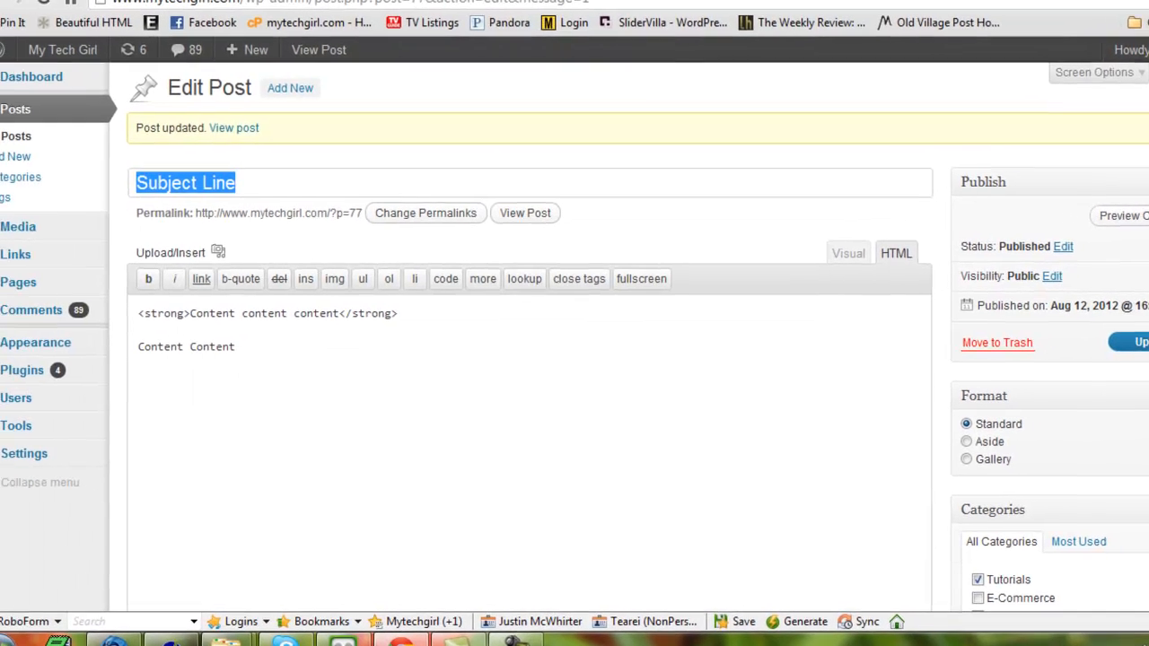
View the updated post on the site and open its Tutorials category archive
left_click(347, 53)
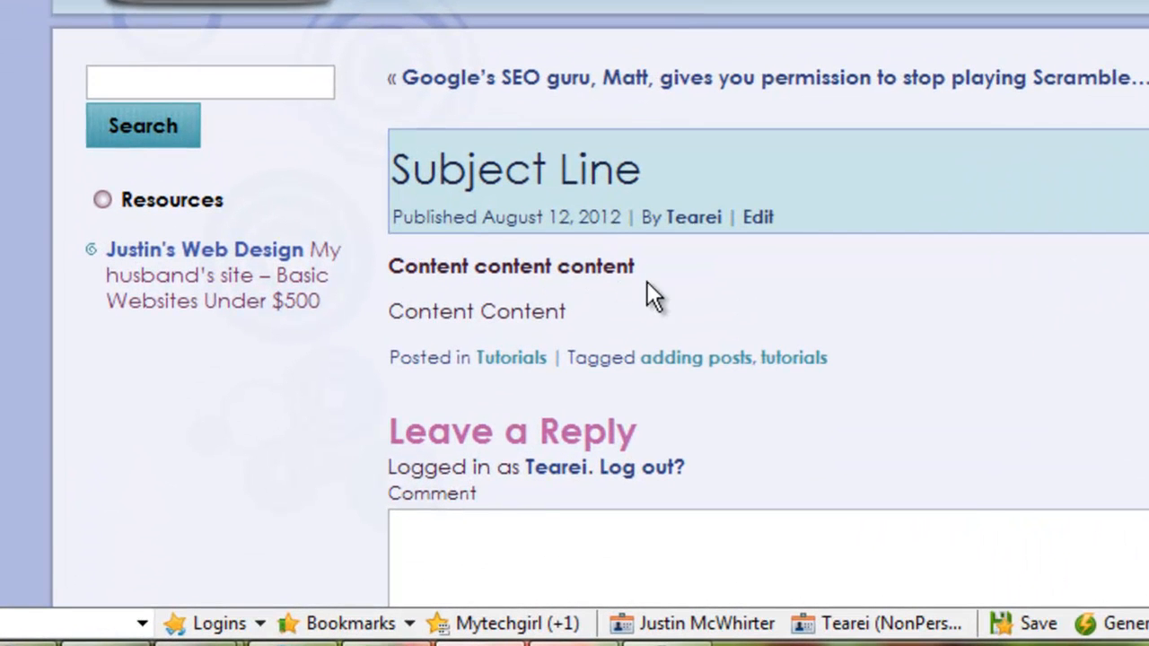
left_click(648, 282)
scroll(705, 296, "down", 2)
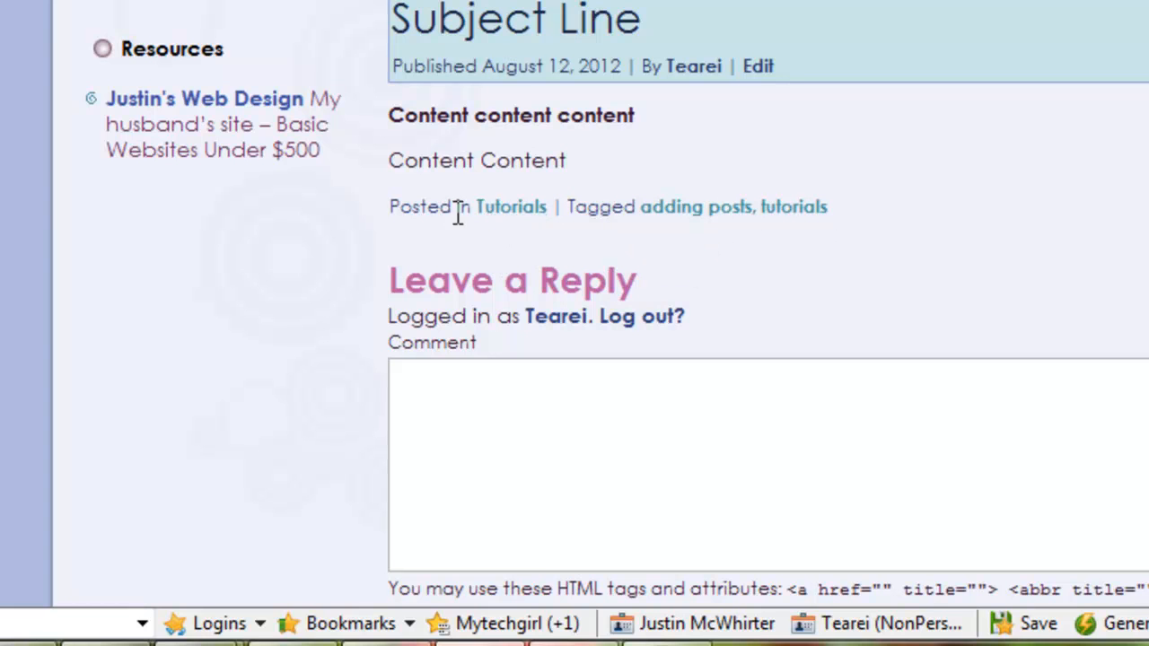
left_click(519, 208)
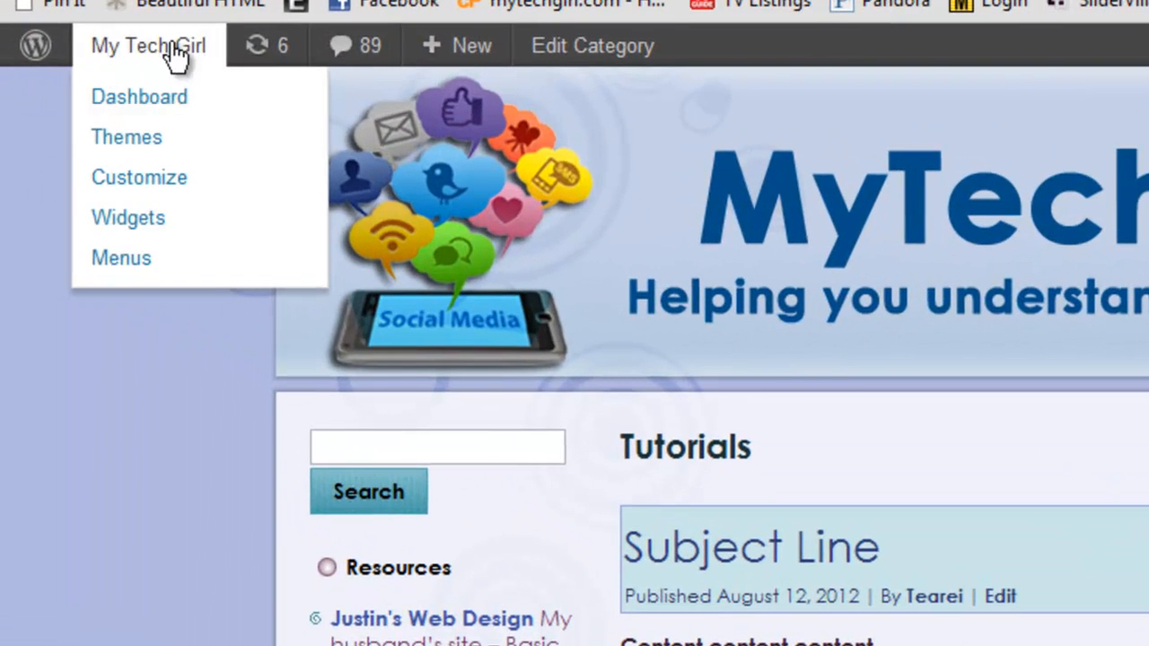
Return to the site's dashboard, open the list of all posts, and reveal the row actions for "Subject Line"
mouse_move(128, 54)
left_click(129, 101)
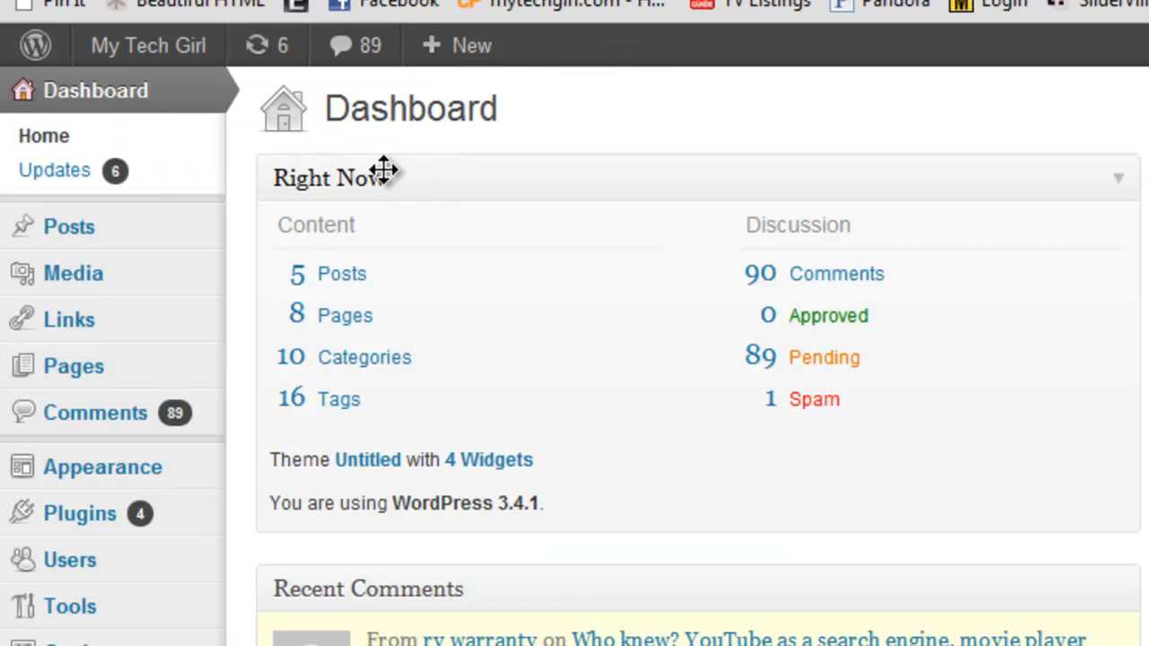
mouse_move(102, 238)
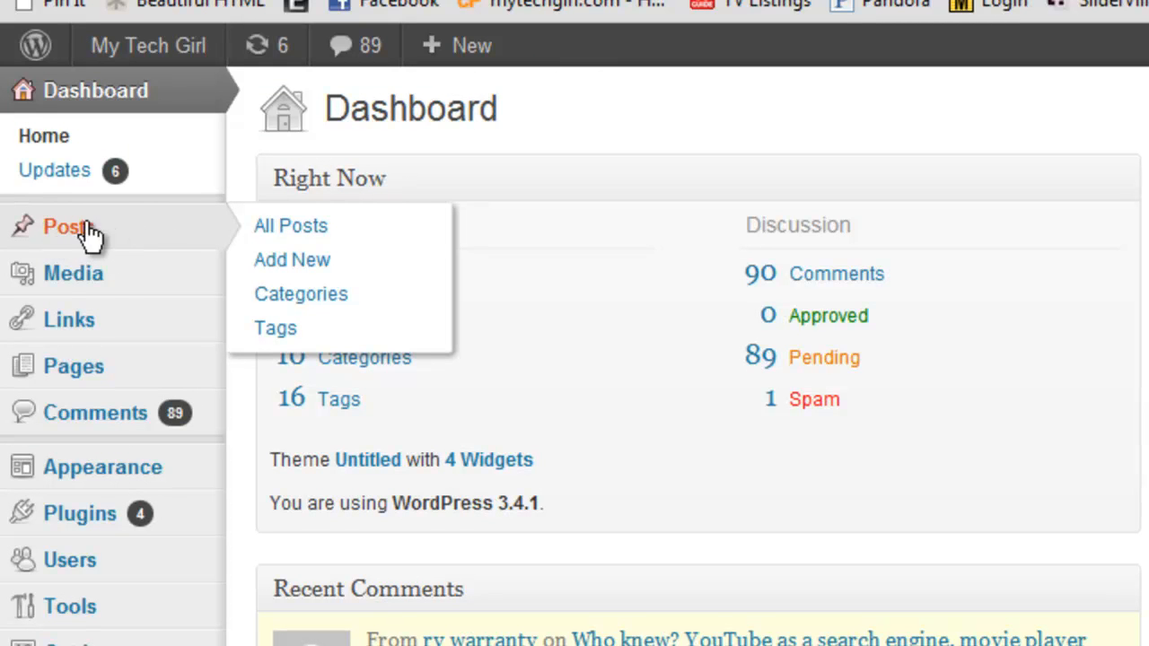
left_click(325, 227)
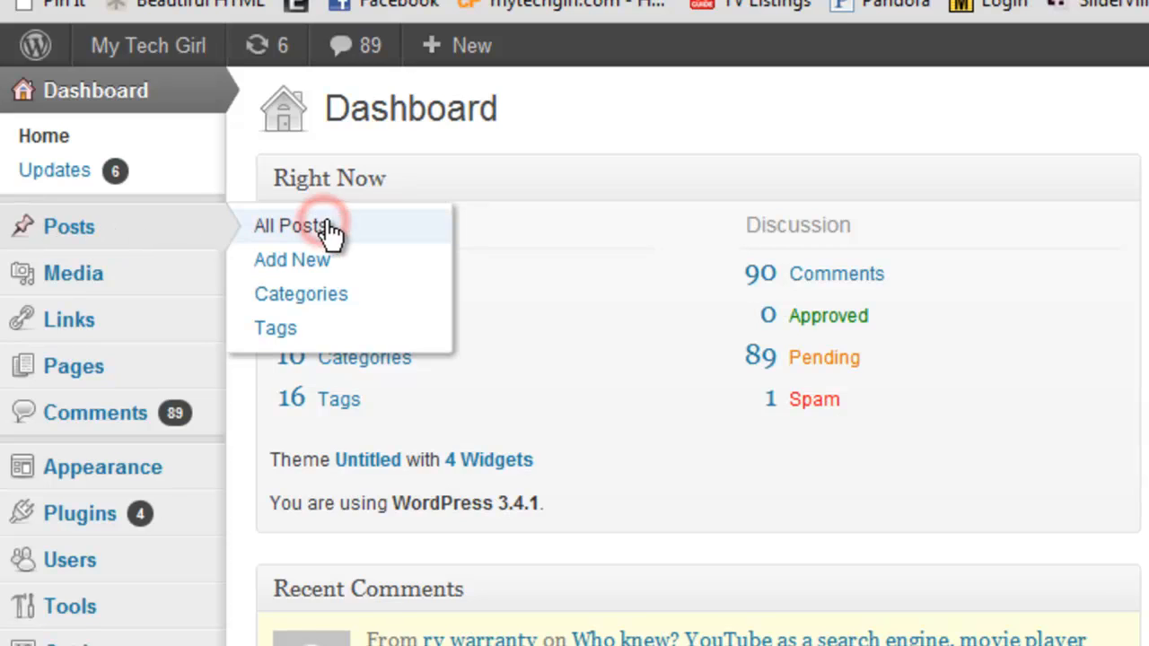
scroll(596, 253, "down", 4)
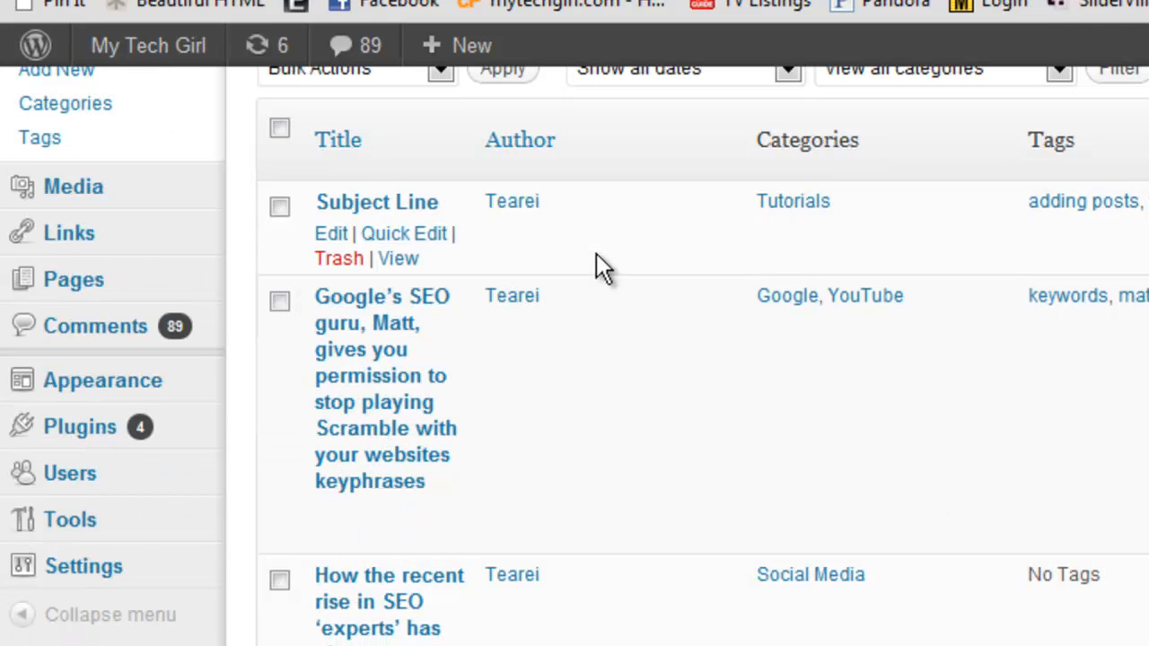
scroll(464, 458, "up", 3)
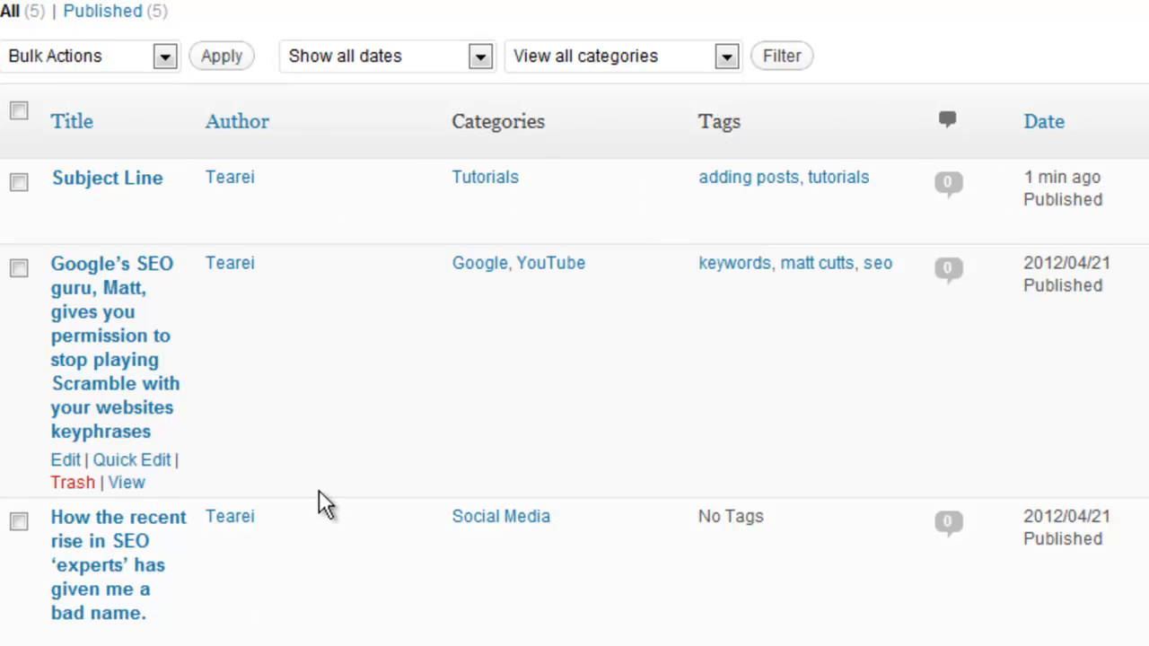
mouse_move(116, 179)
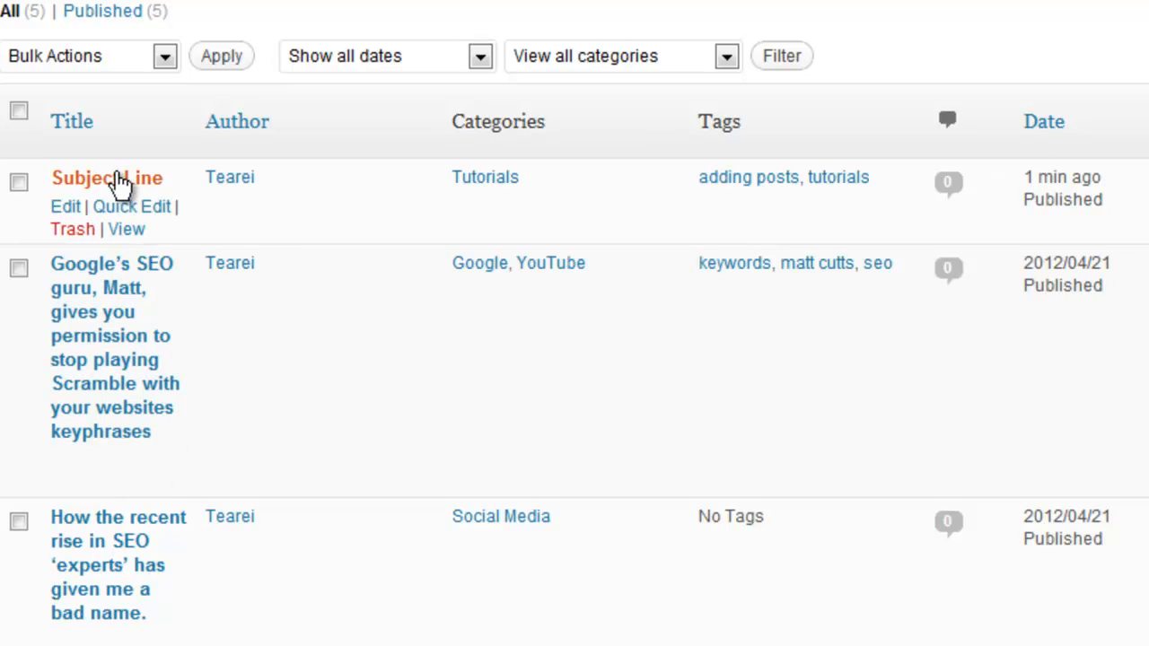